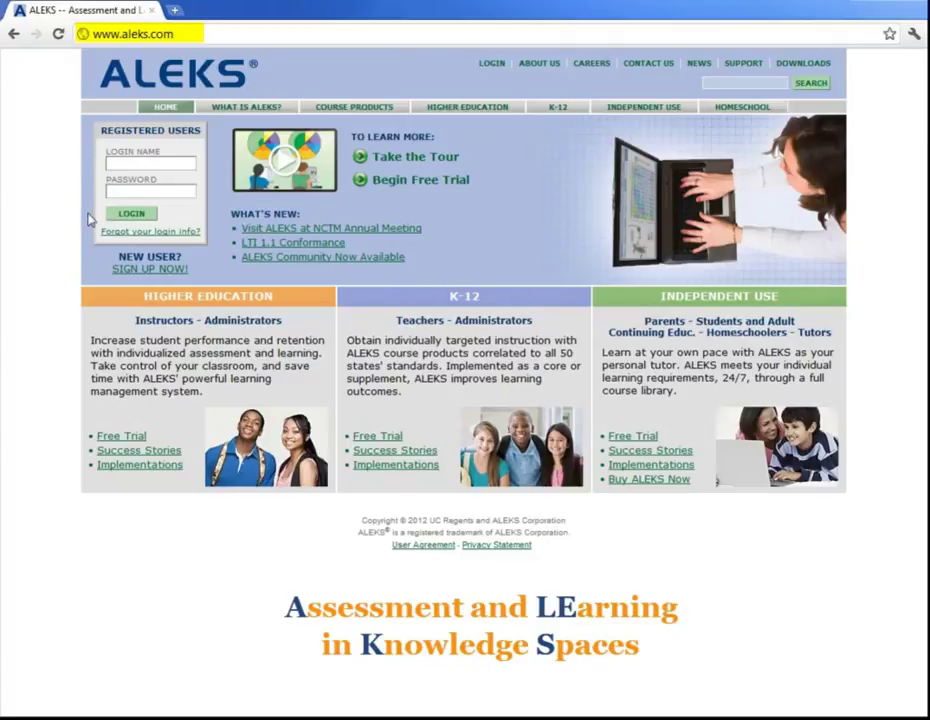
From the student sign-up page, paste and submit the class course code for Math 1A PreCalculus
left_click(147, 269)
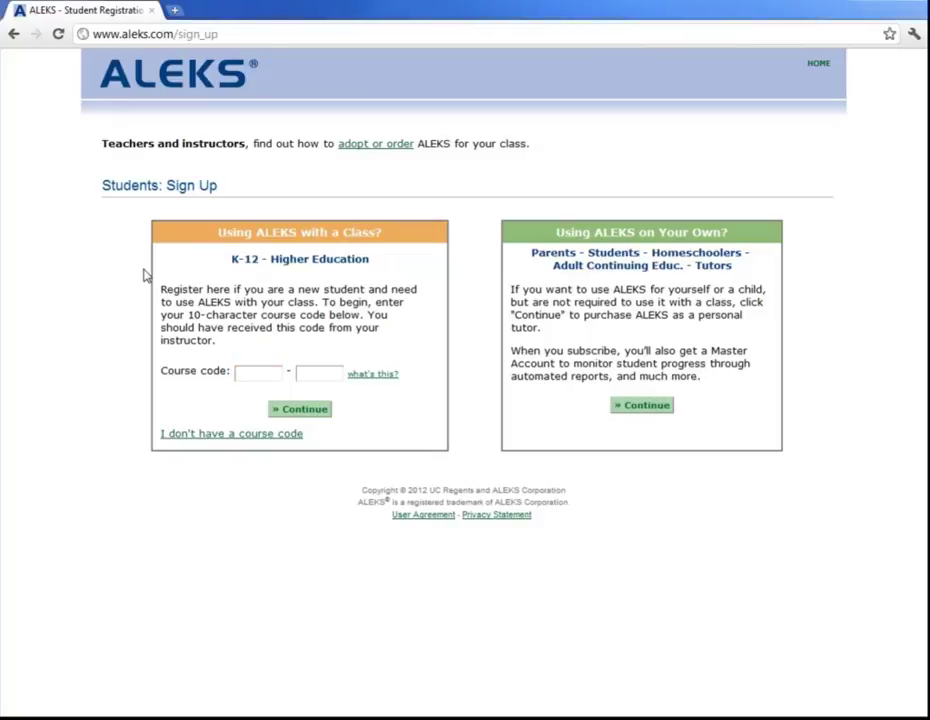
left_click(240, 373)
key("ctrl+v")
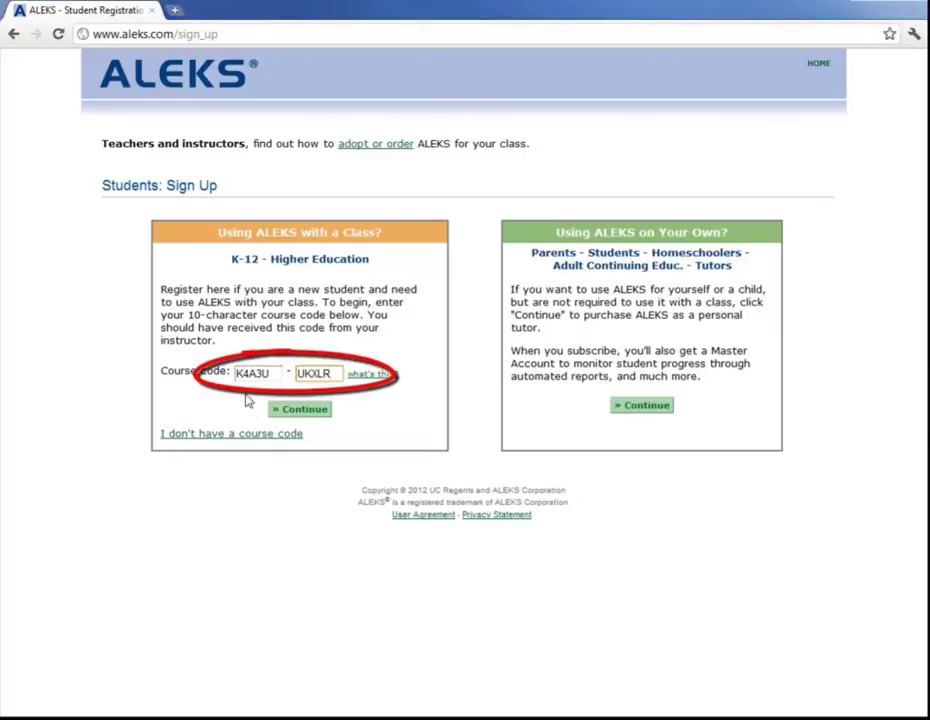
left_click(300, 411)
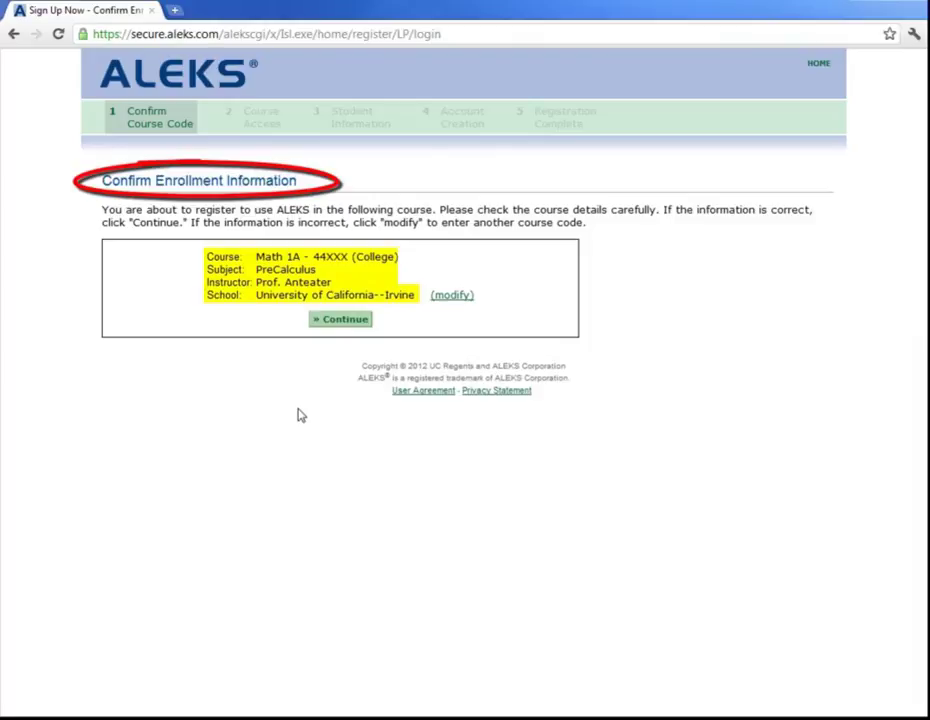
Confirm the Math 1A PreCalculus course, then paste and submit the 20-character access code
left_click(333, 321)
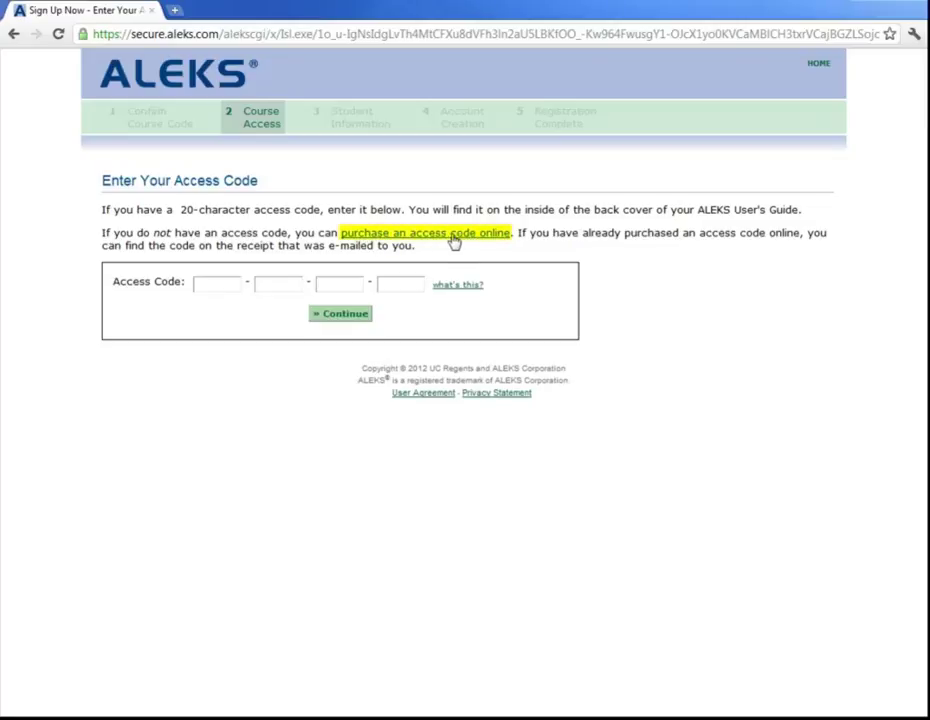
left_click(216, 285)
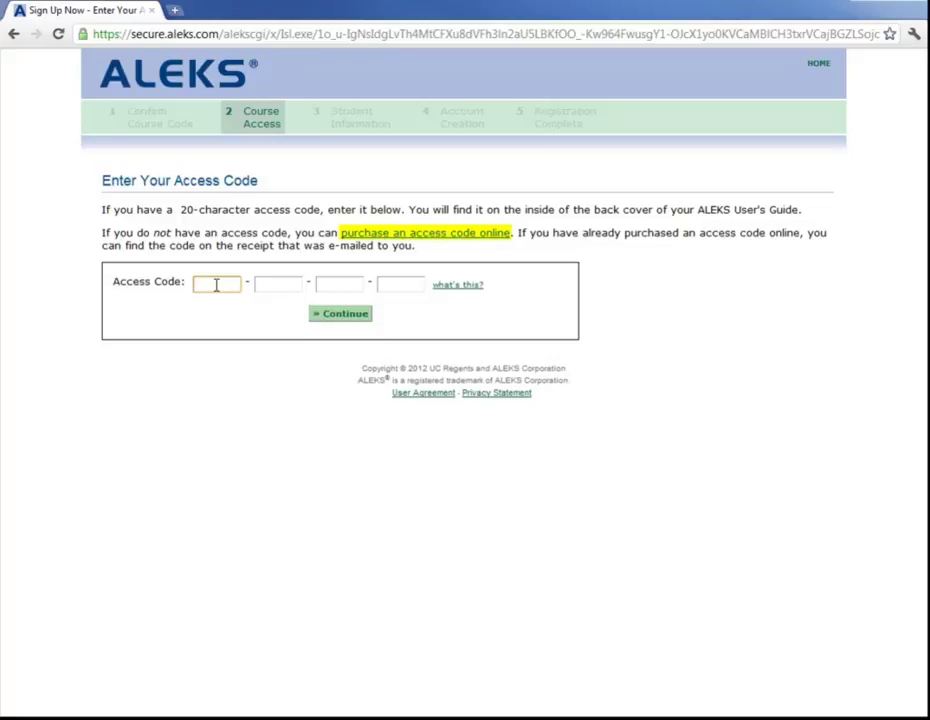
key("ctrl+v")
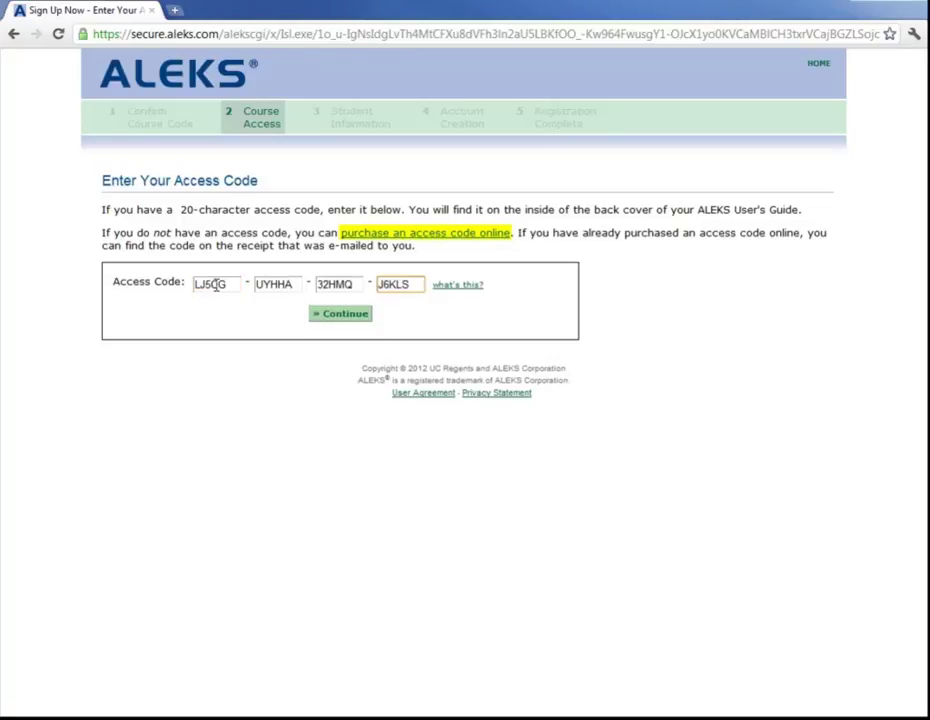
left_click(344, 319)
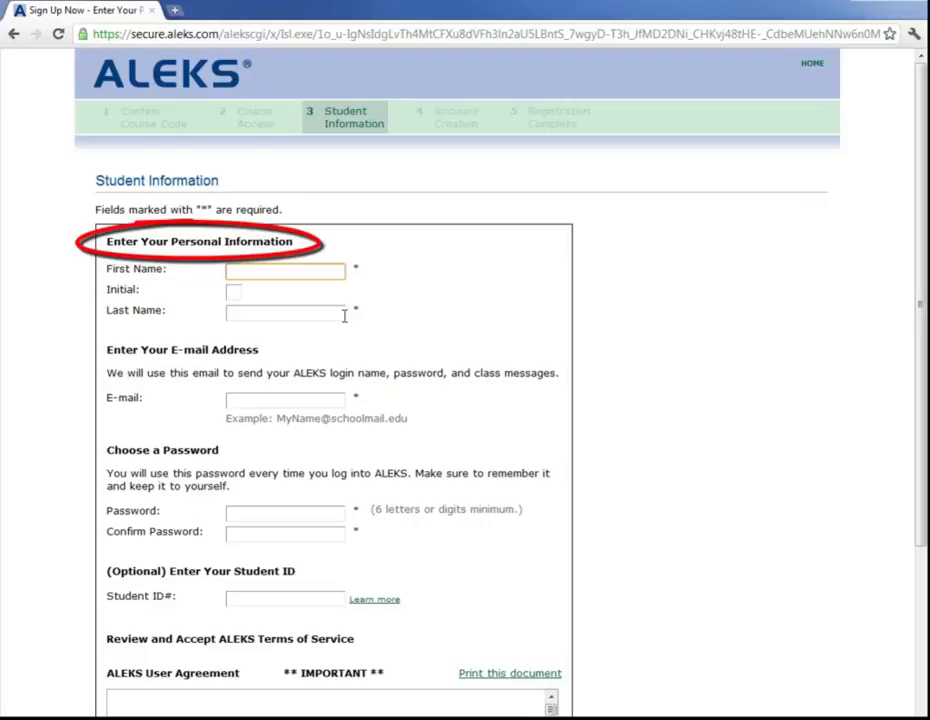
Fill in the student's first and last name, e-mail, password twice, and student ID
type("Peter")
left_click(344, 316)
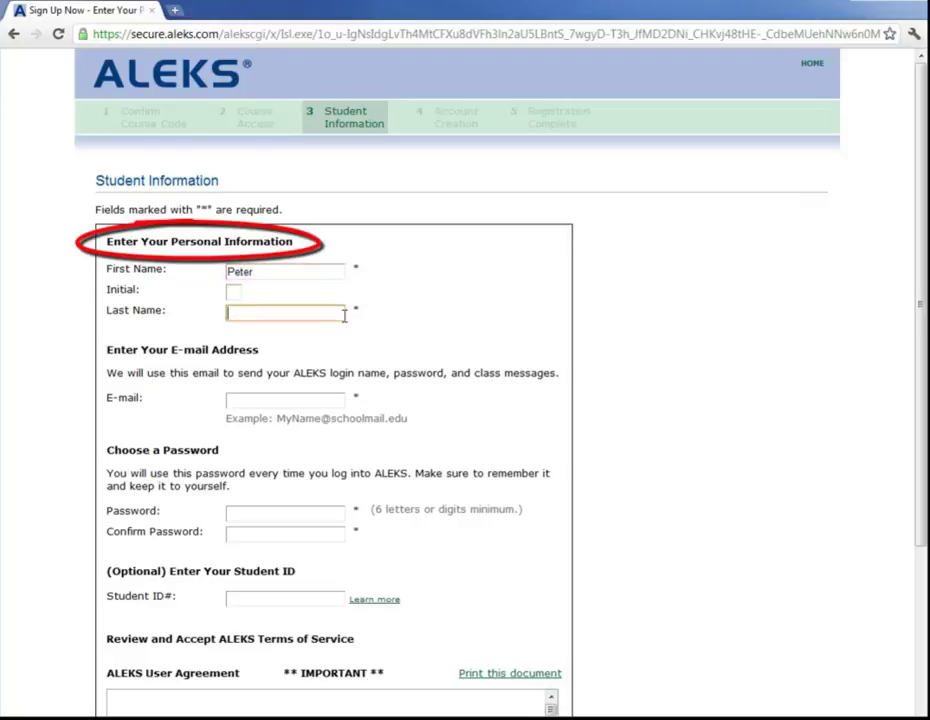
type("Anteater")
key("Tab")
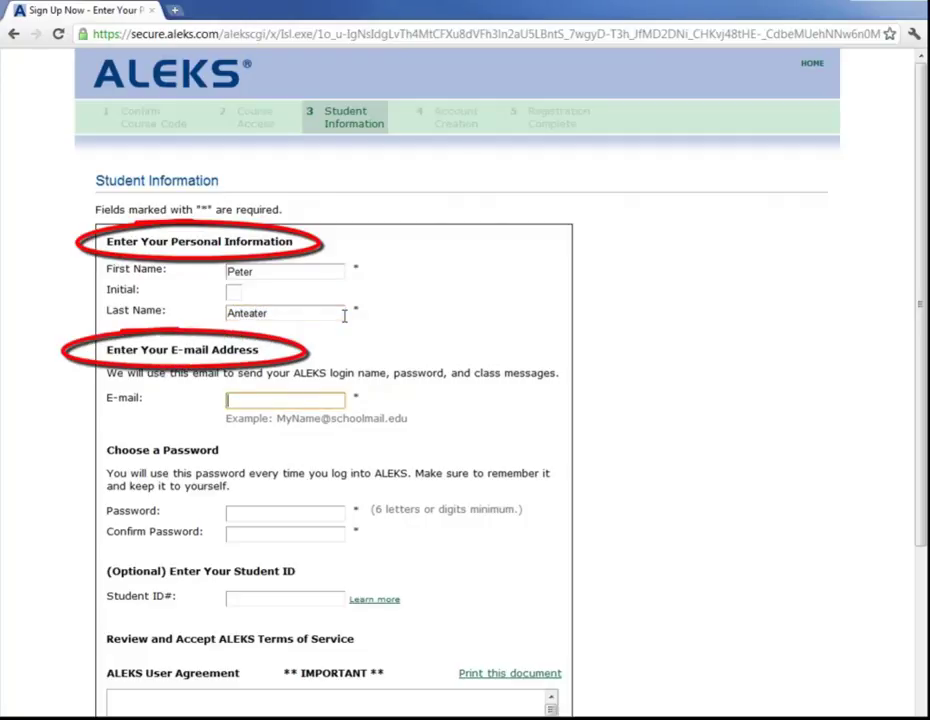
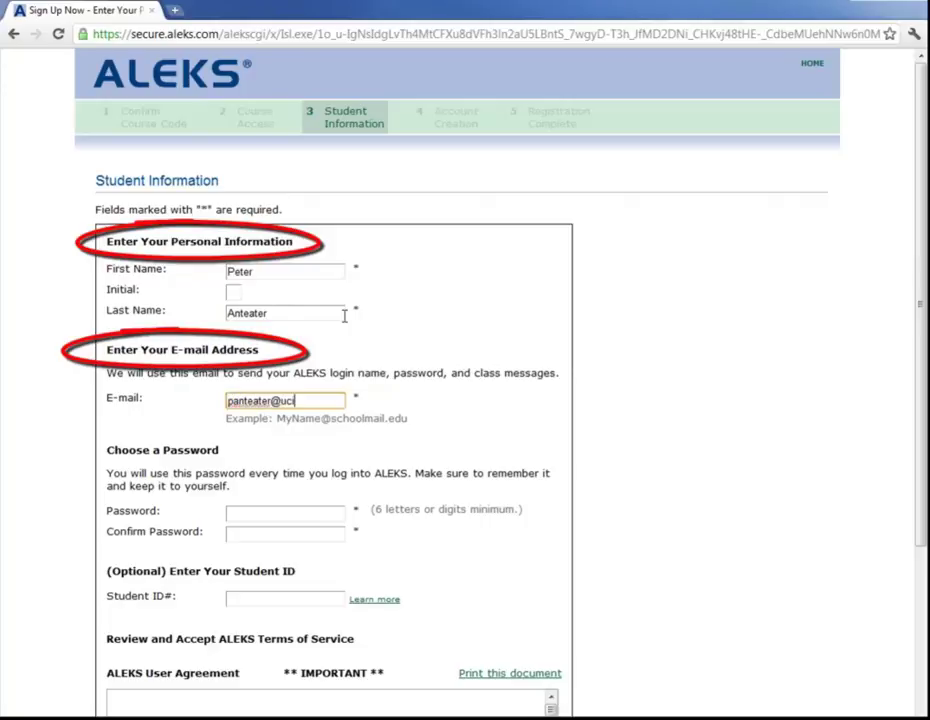
key("Tab")
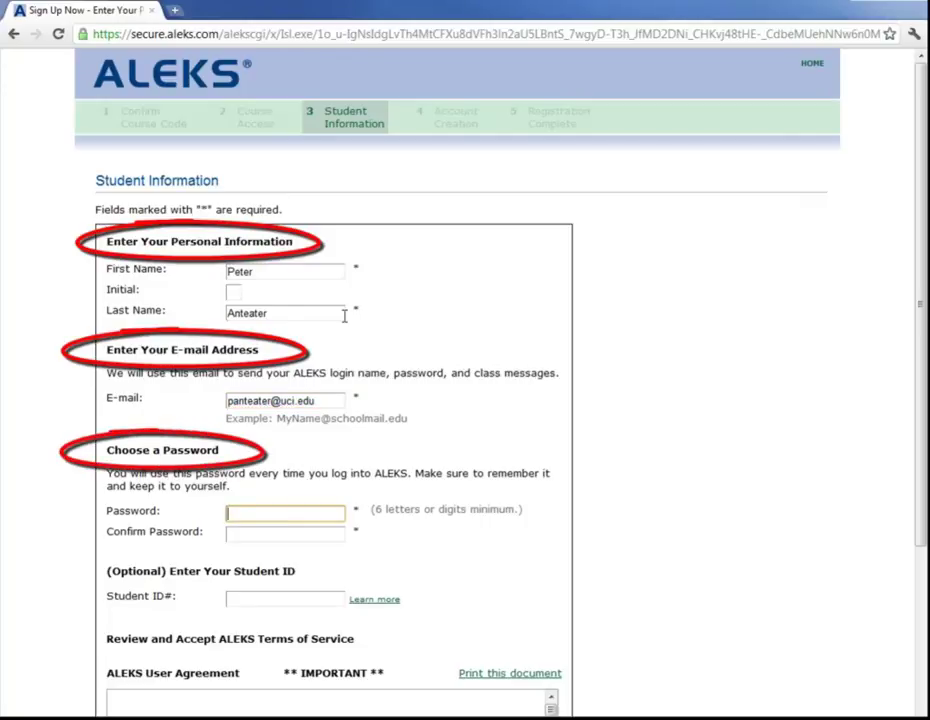
type("******")
key("Tab")
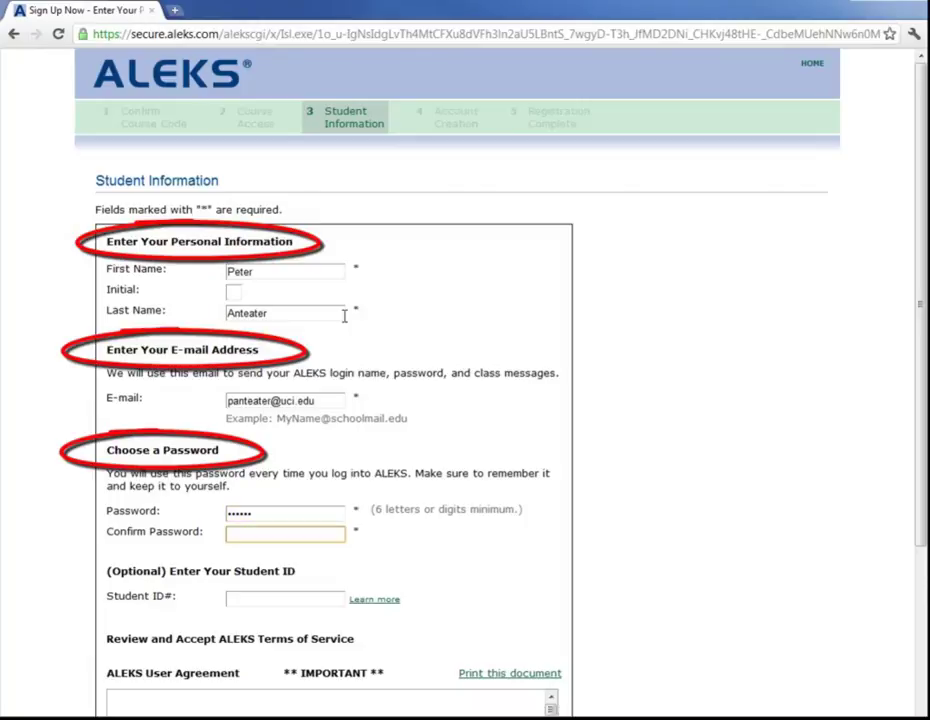
type("******")
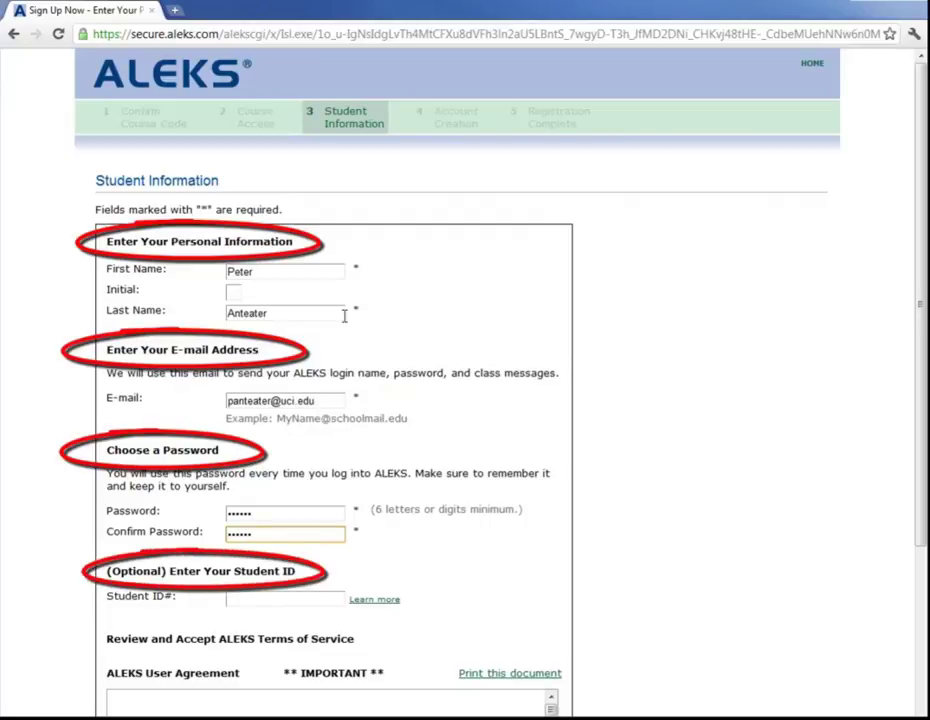
key("Tab")
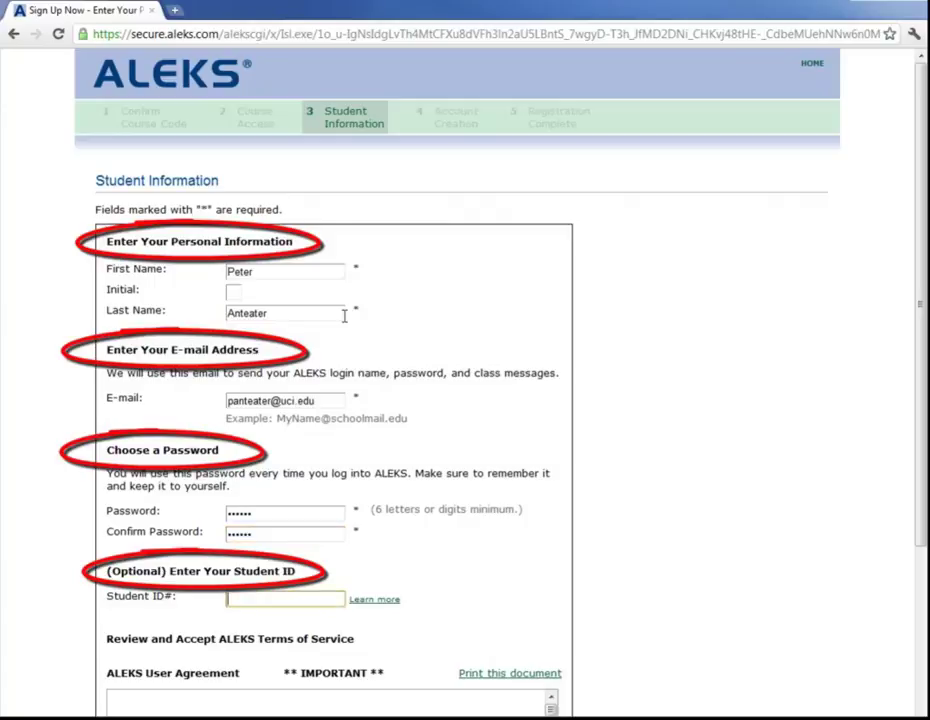
type("12345678")
Accept the ALEKS User Agreement and submit the student information form
scroll(333, 344, "down", 3)
scroll(333, 345, "down", 1)
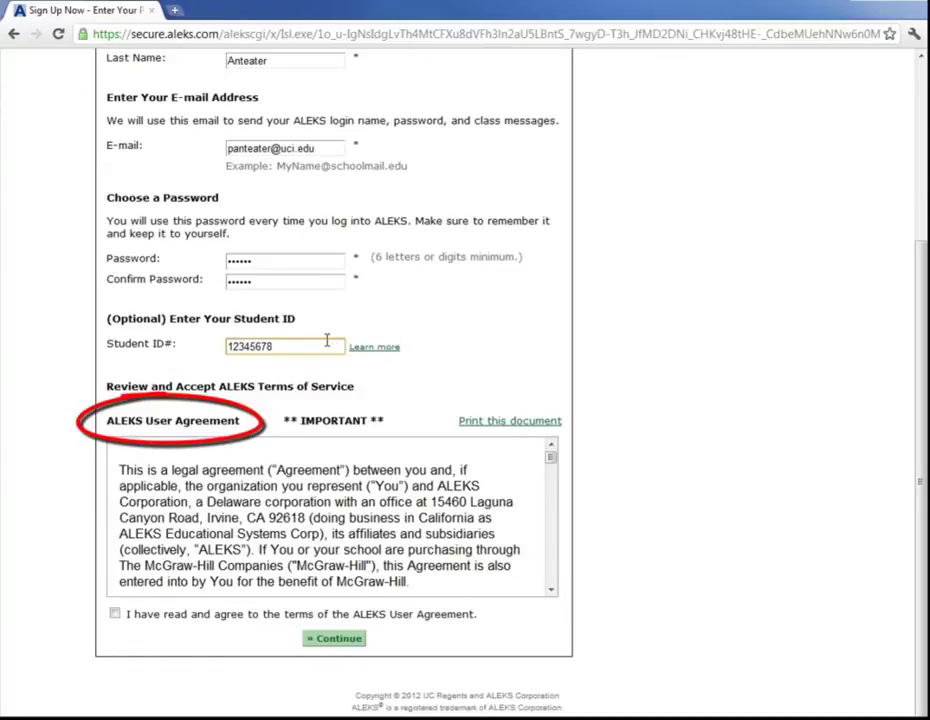
left_click(115, 615)
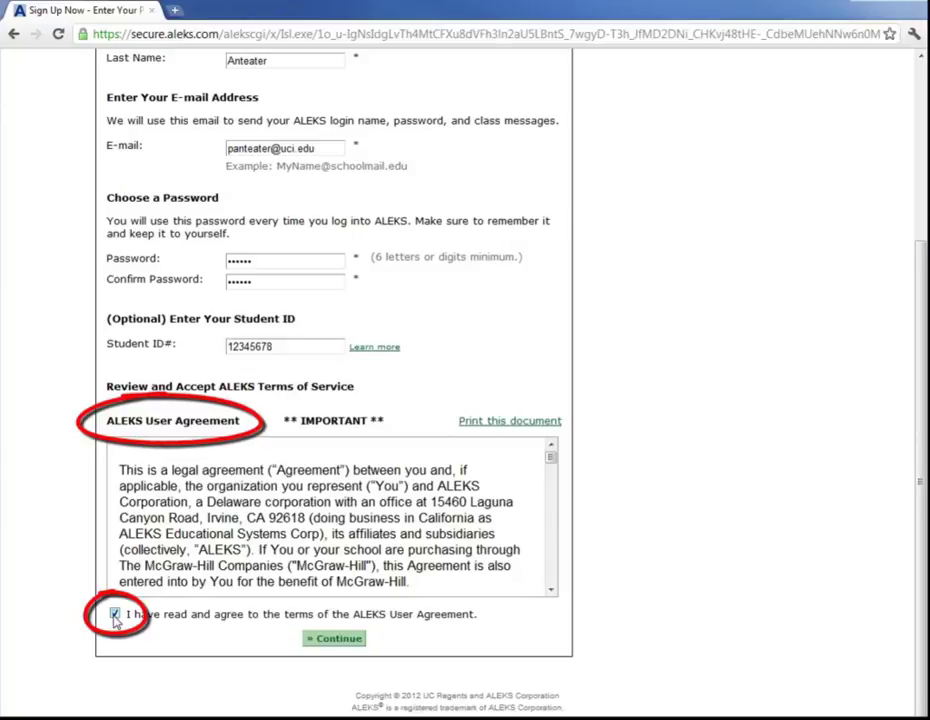
left_click(335, 639)
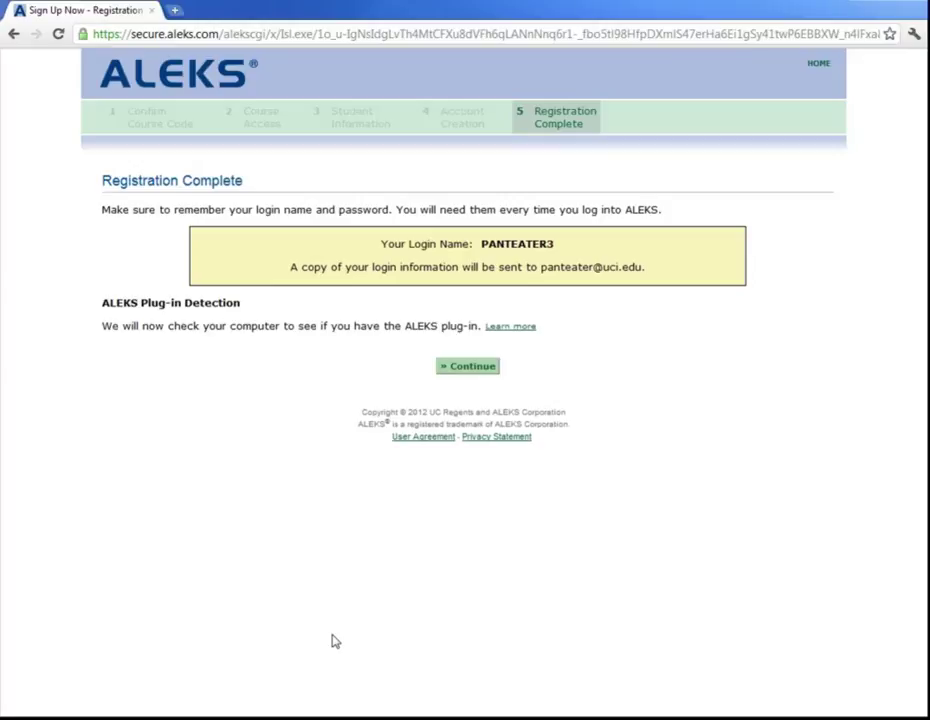
Continue past the Registration Complete summary into the answer-entry tutorial
left_click(471, 368)
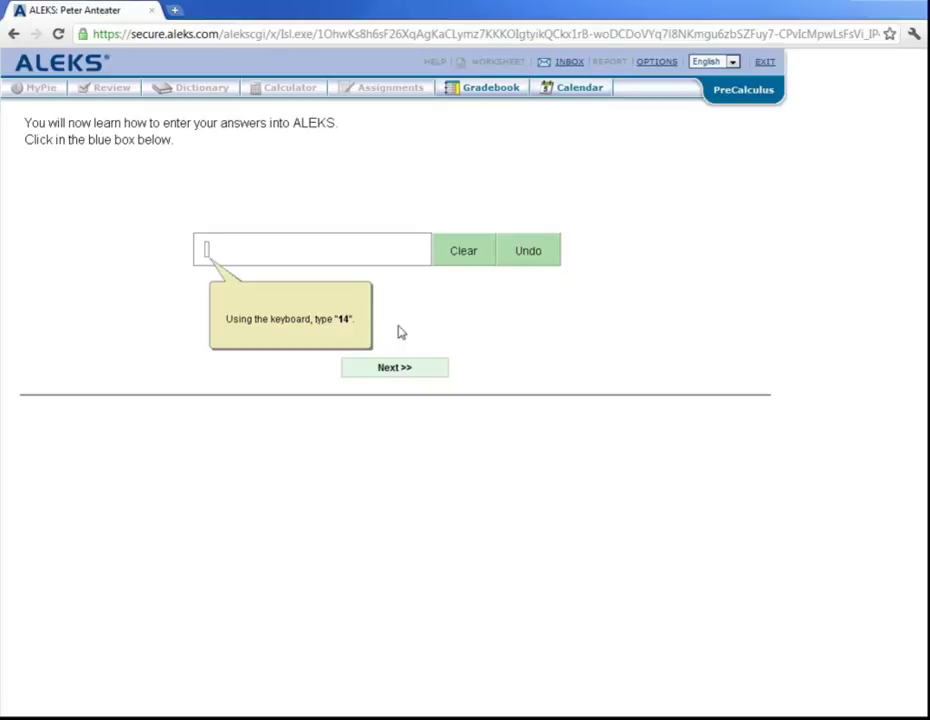
Type 14 in the answer box, clear it, then undo to restore 14
left_click(209, 258)
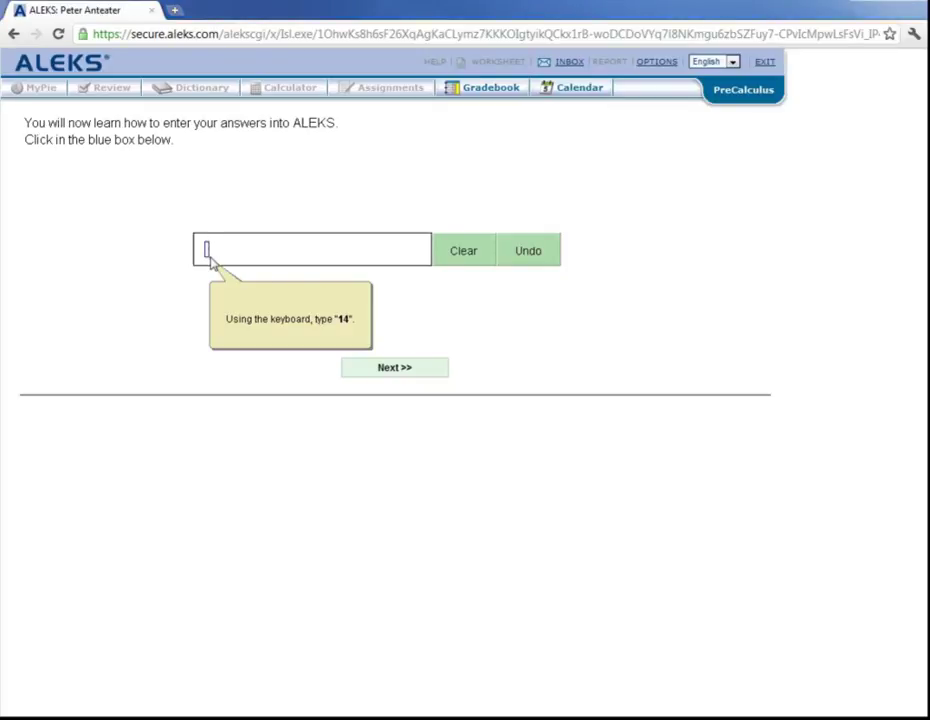
type("14")
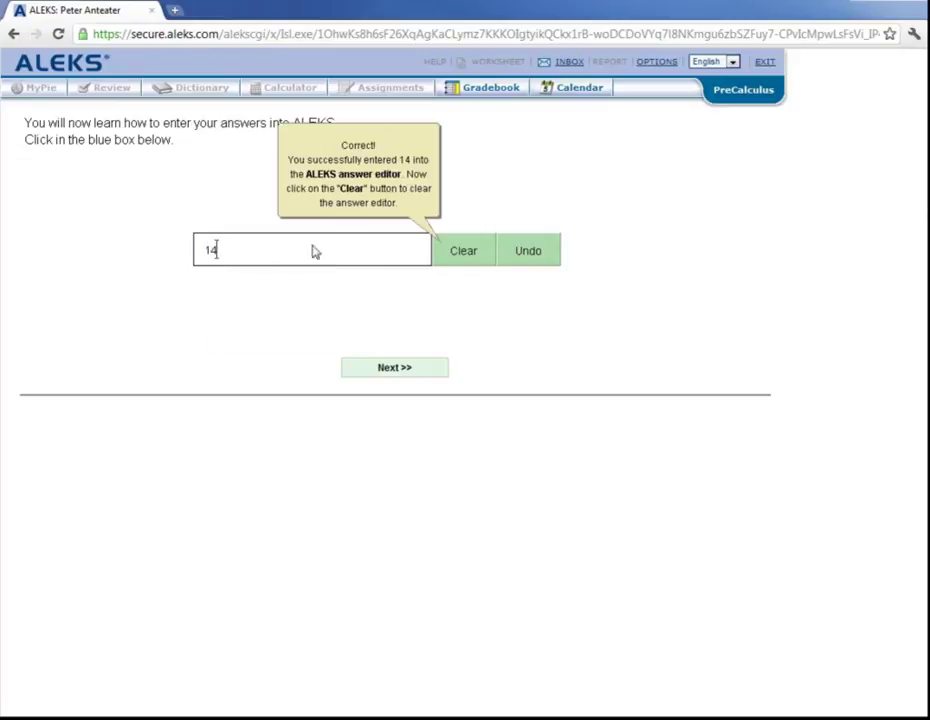
left_click(468, 253)
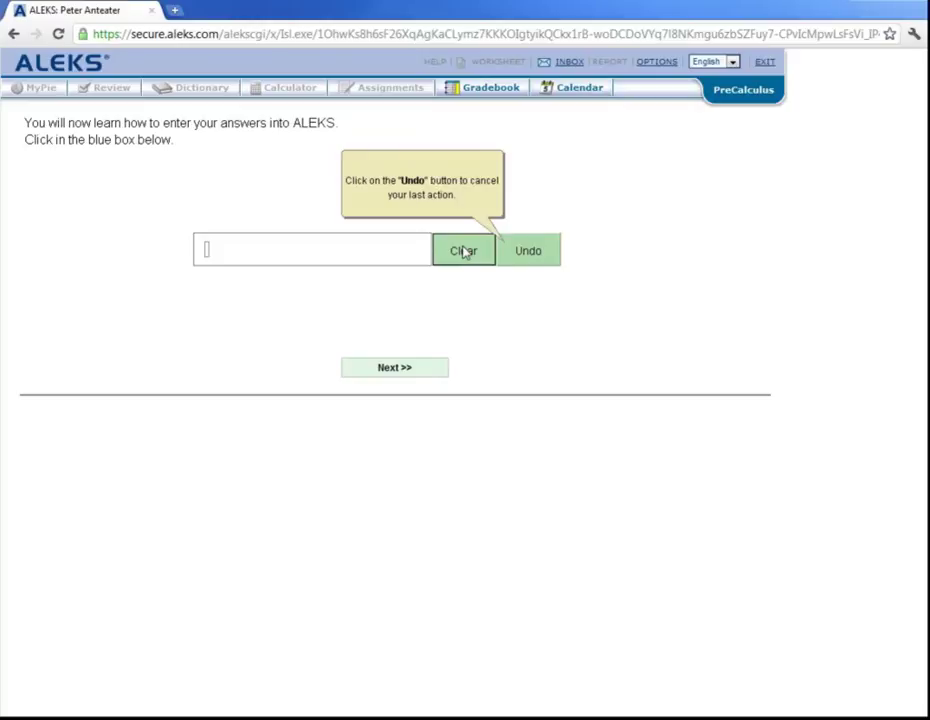
left_click(531, 255)
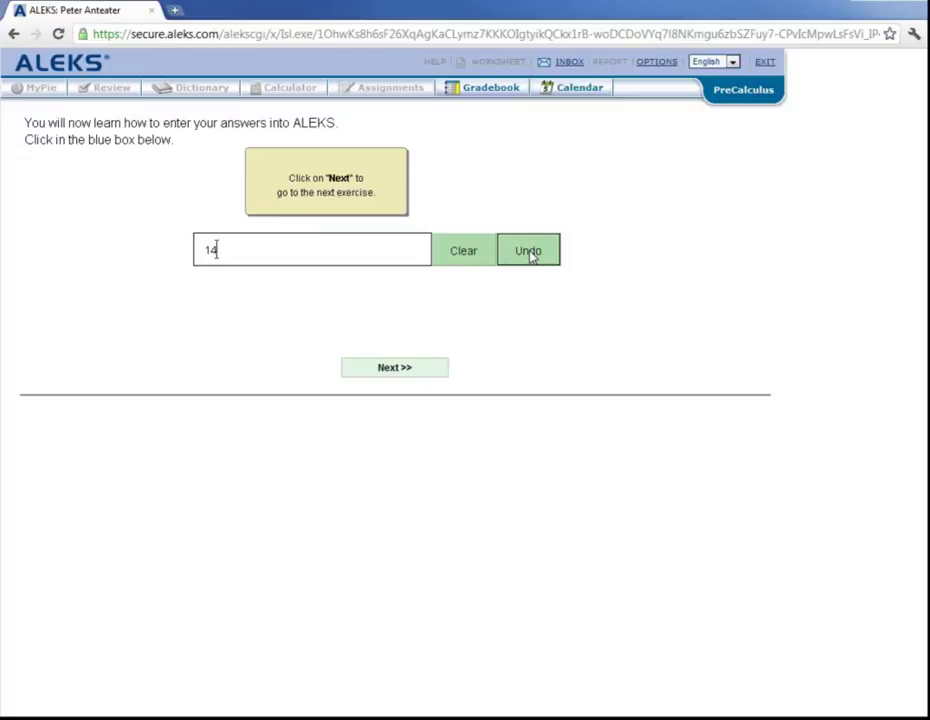
left_click(522, 256)
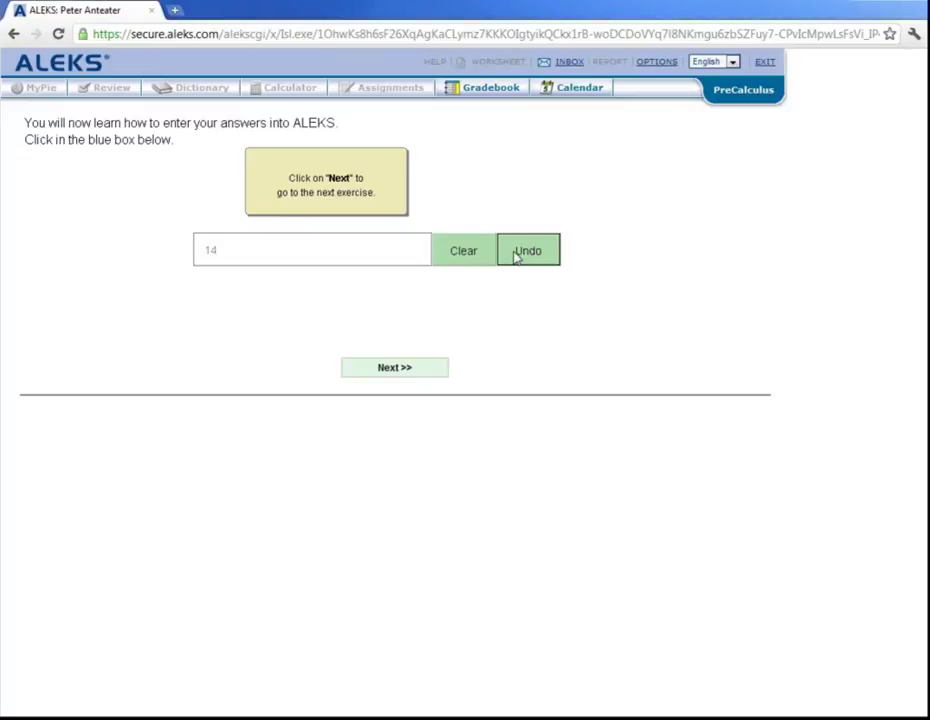
On the next exercise, enter the fraction 2/3 with 2 as numerator and 3 as denominator
left_click(400, 369)
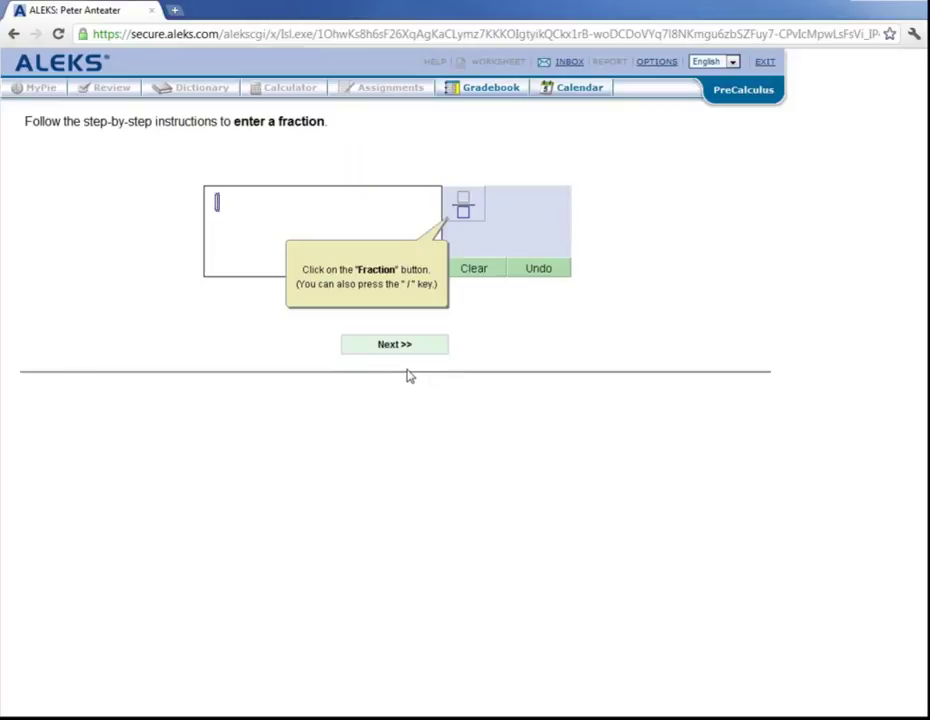
left_click(470, 208)
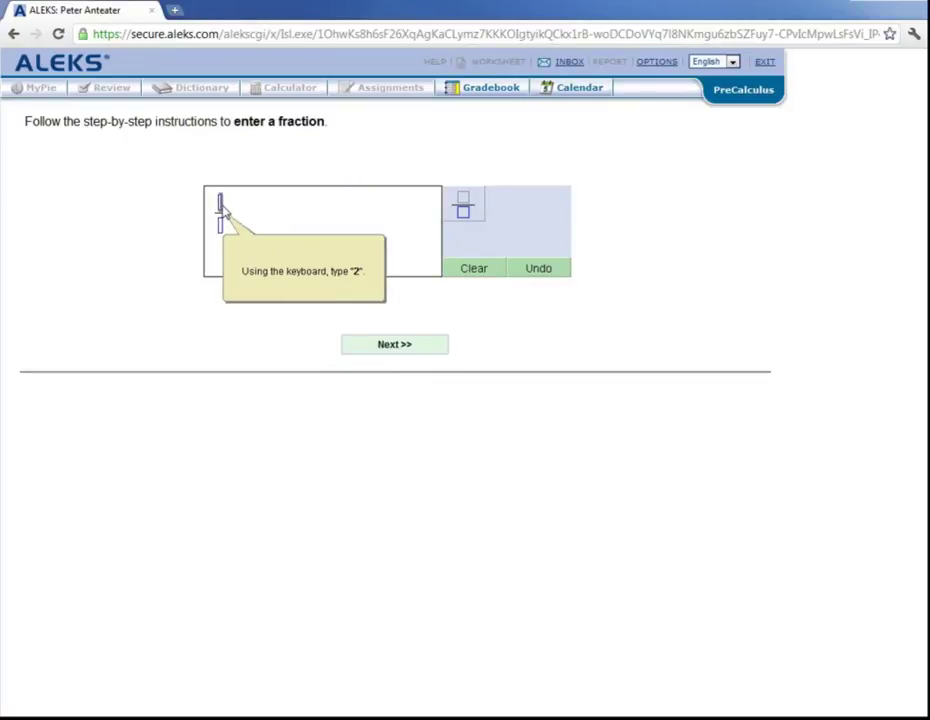
type("2")
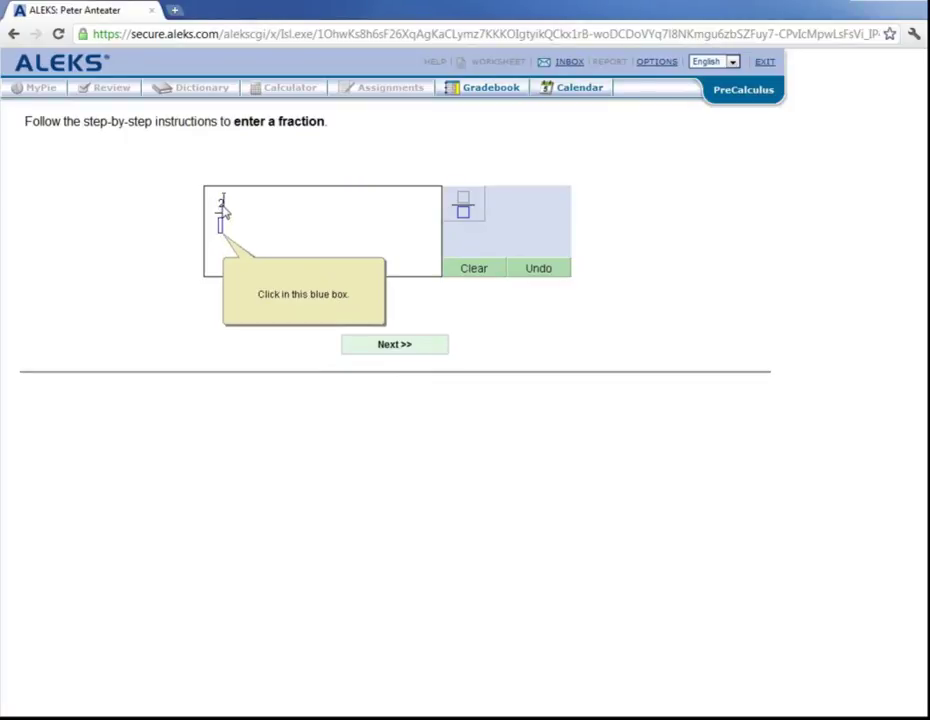
left_click(221, 226)
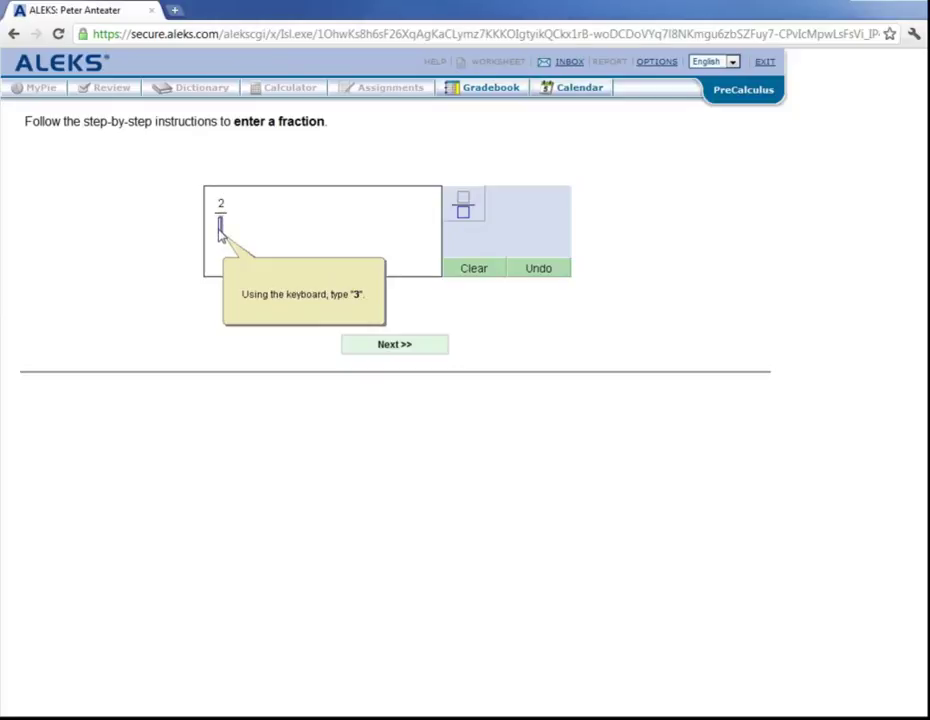
type("3")
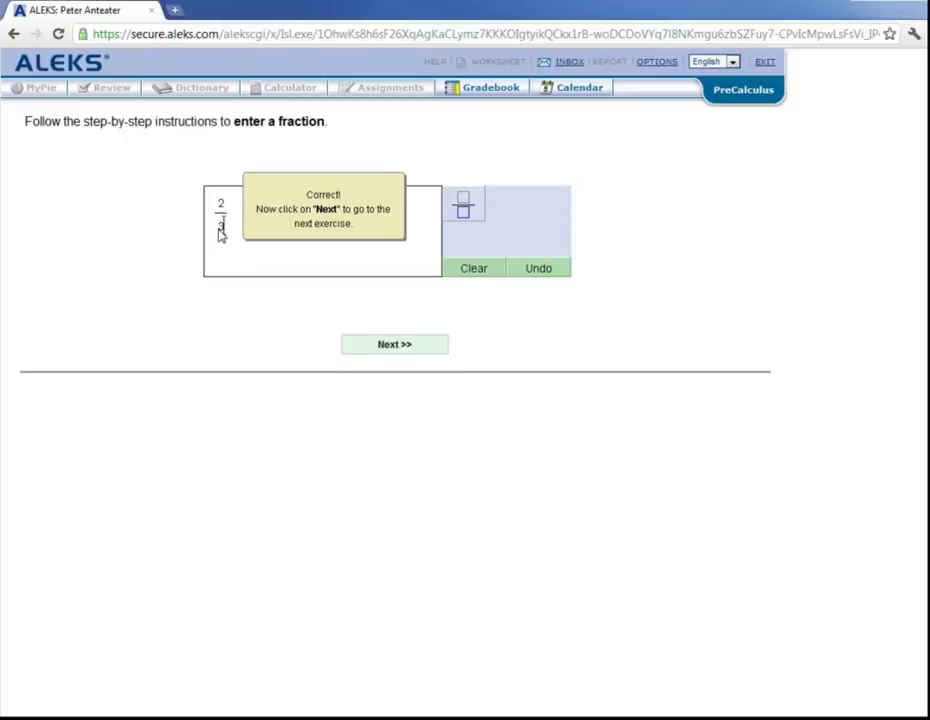
Enter ((x + 4)^2 + 7)/3 using the exponent and fraction tools, then advance
left_click(414, 346)
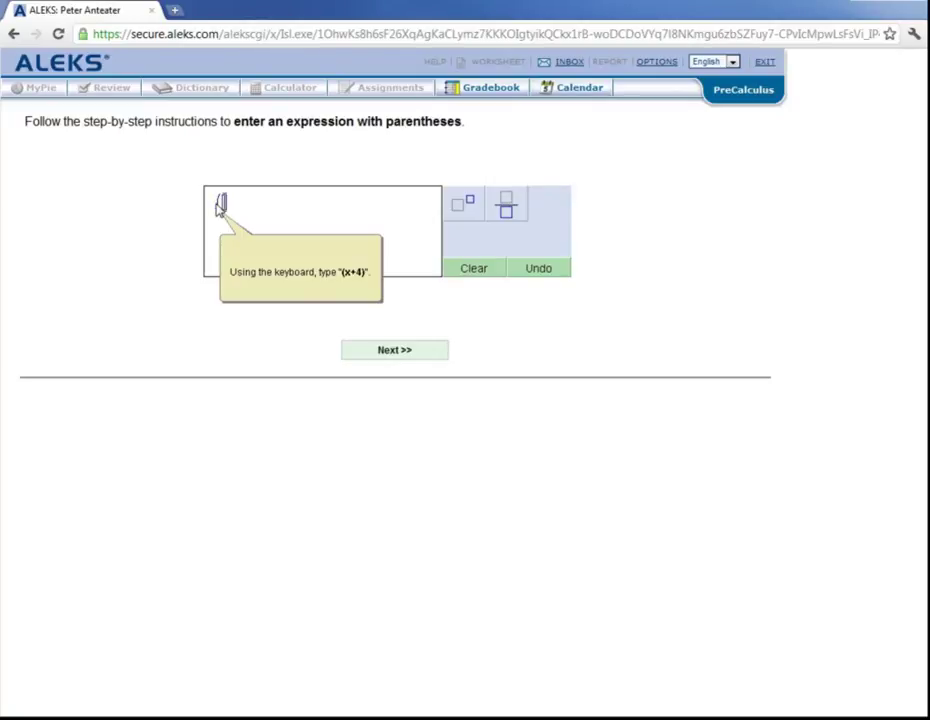
type("(x + 4)")
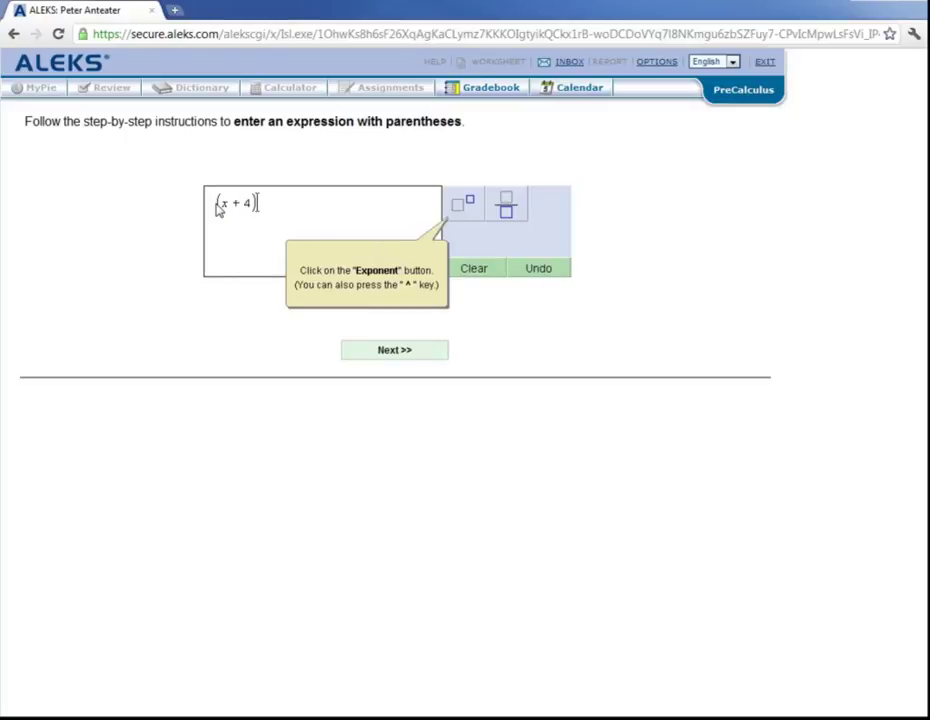
left_click(467, 205)
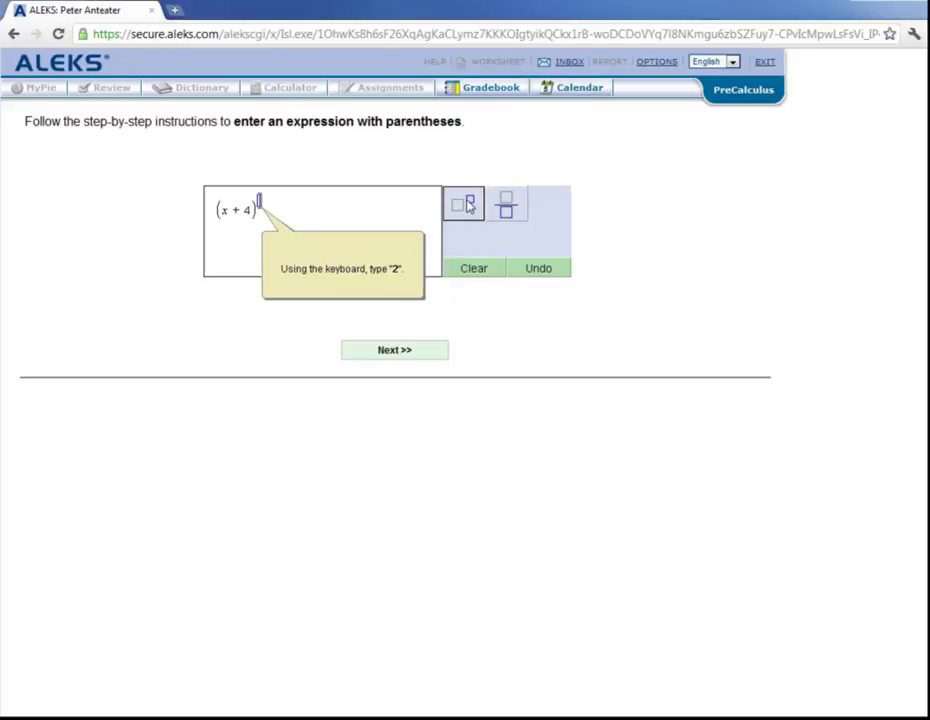
type("2")
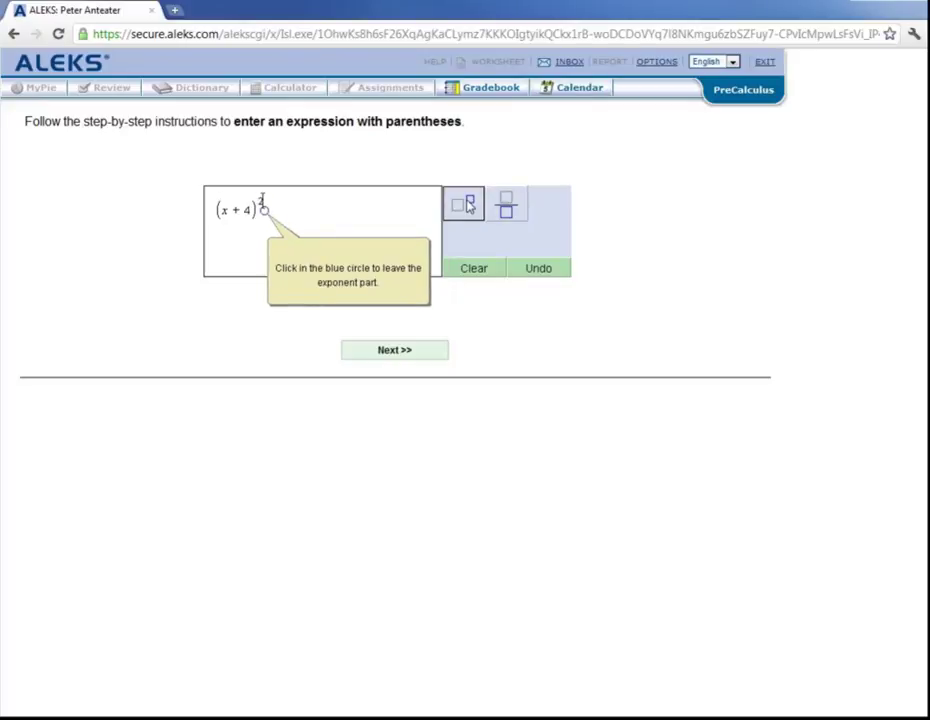
left_click(265, 211)
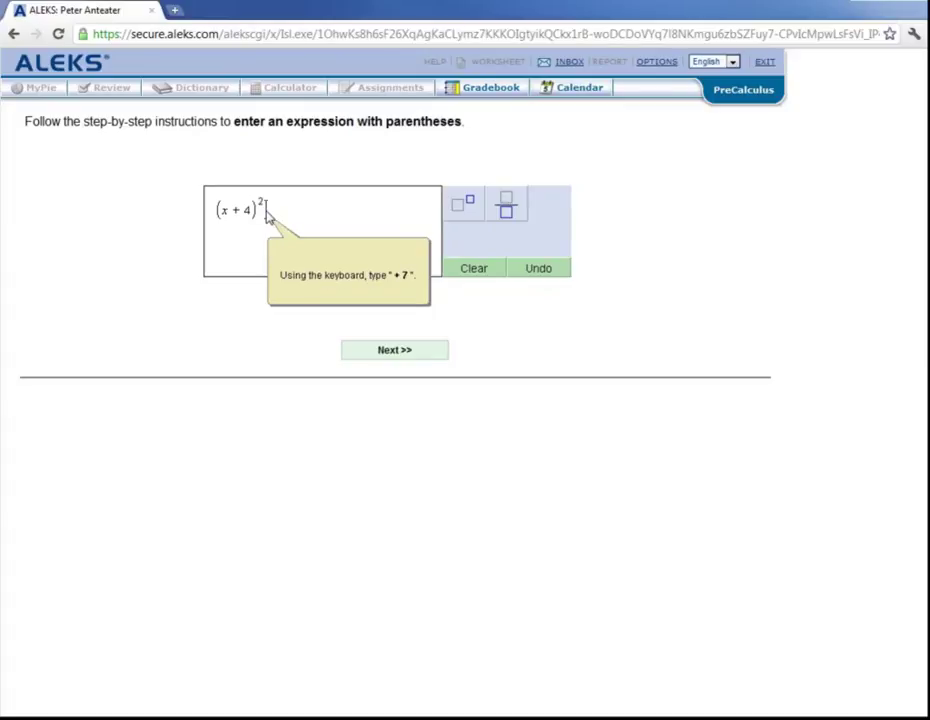
type("+ 7")
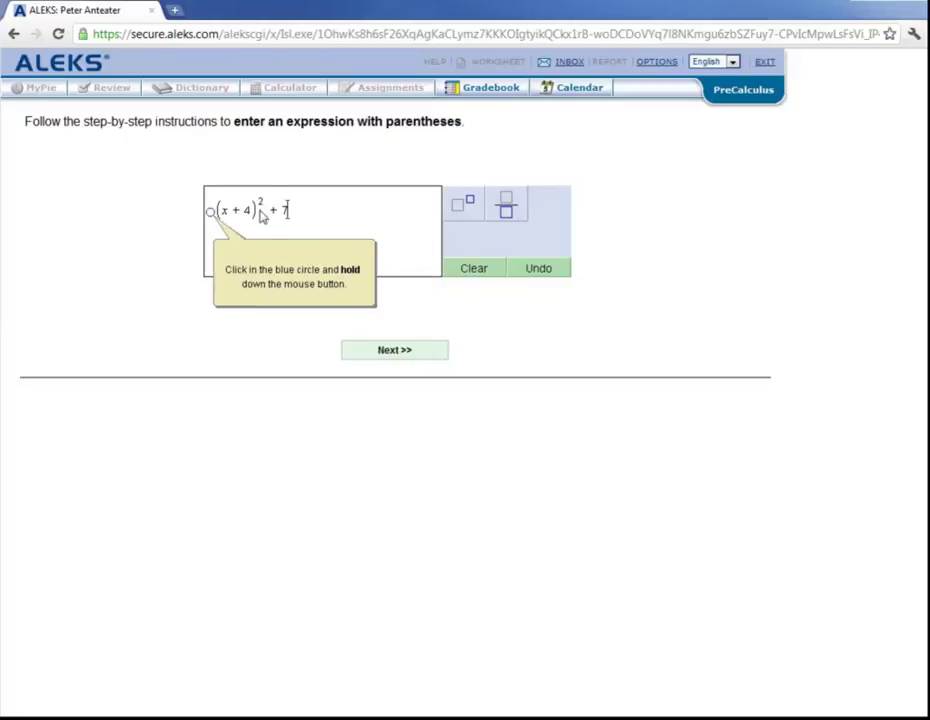
left_click_drag(211, 212, 296, 216)
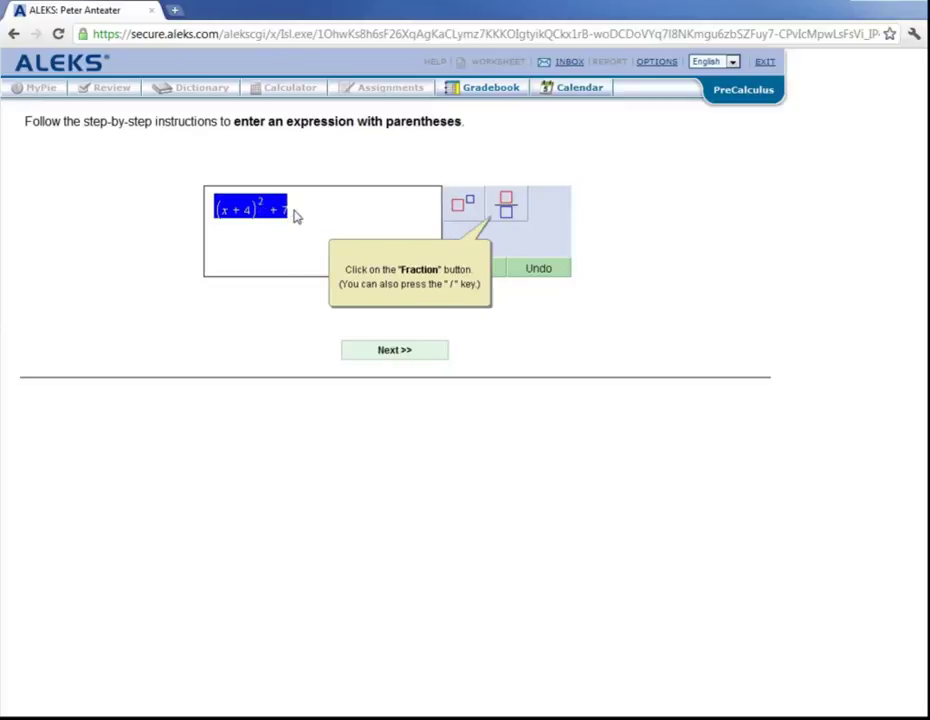
left_click(506, 209)
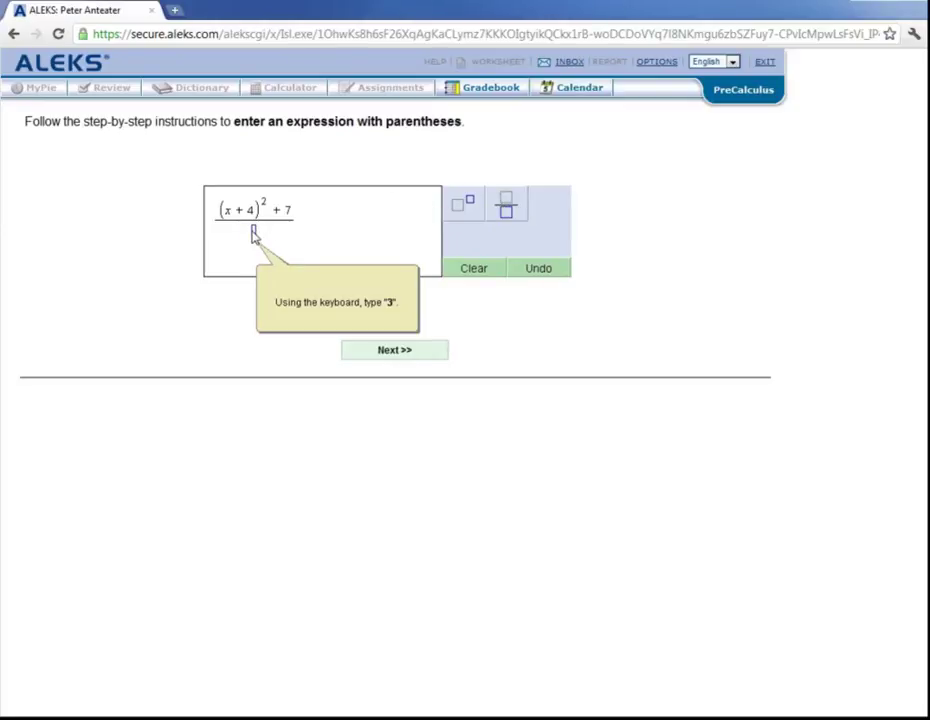
type("3")
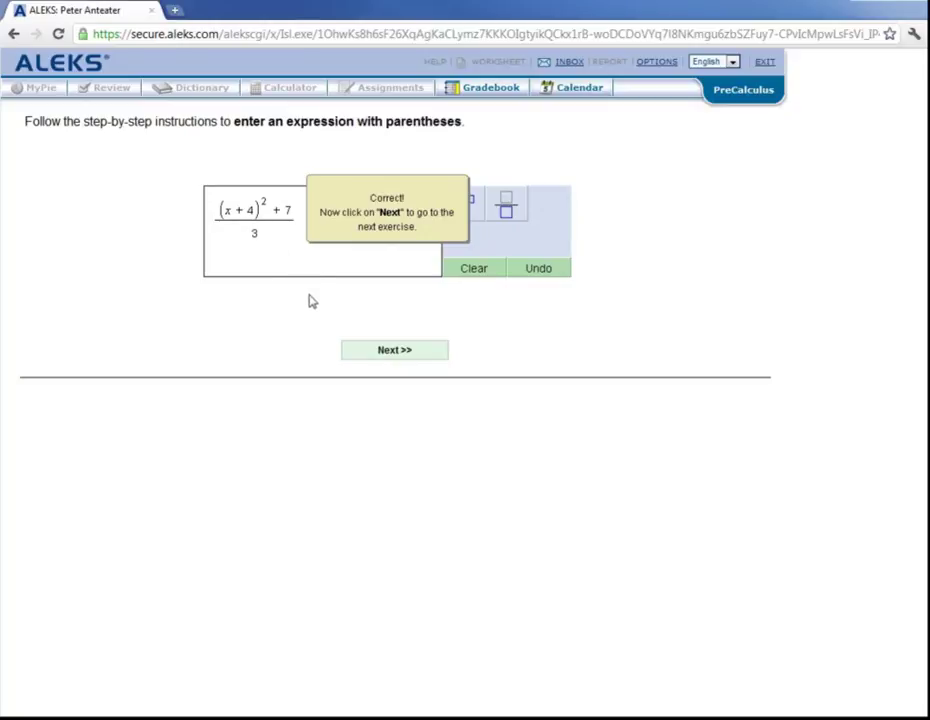
left_click(411, 352)
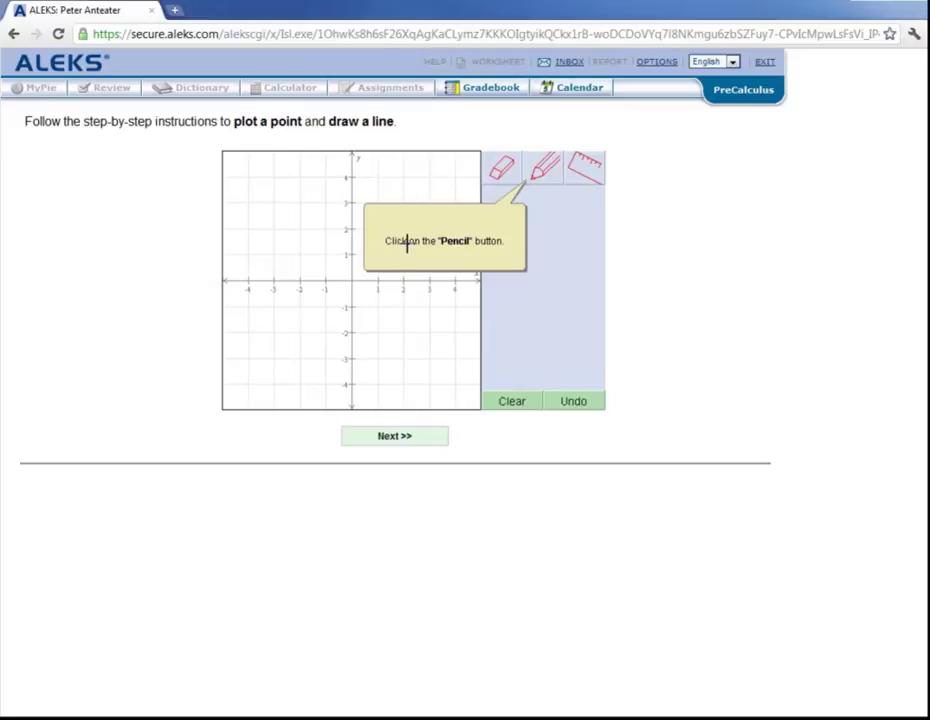
Plot point (-3, 1), draw a line through it along the rotated ruler, then advance
left_click(545, 172)
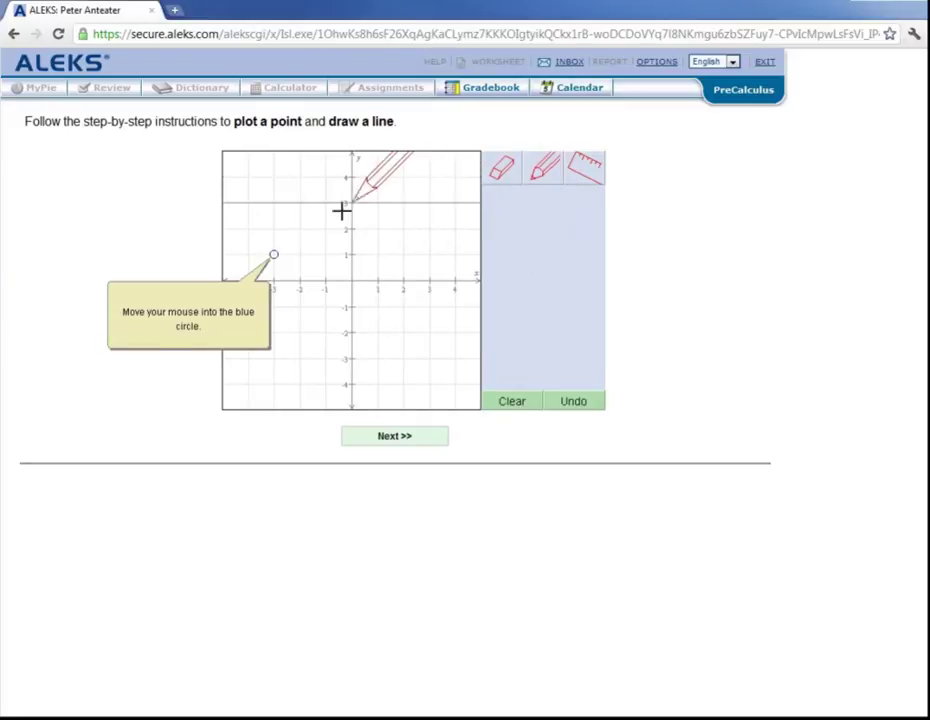
left_click(272, 254)
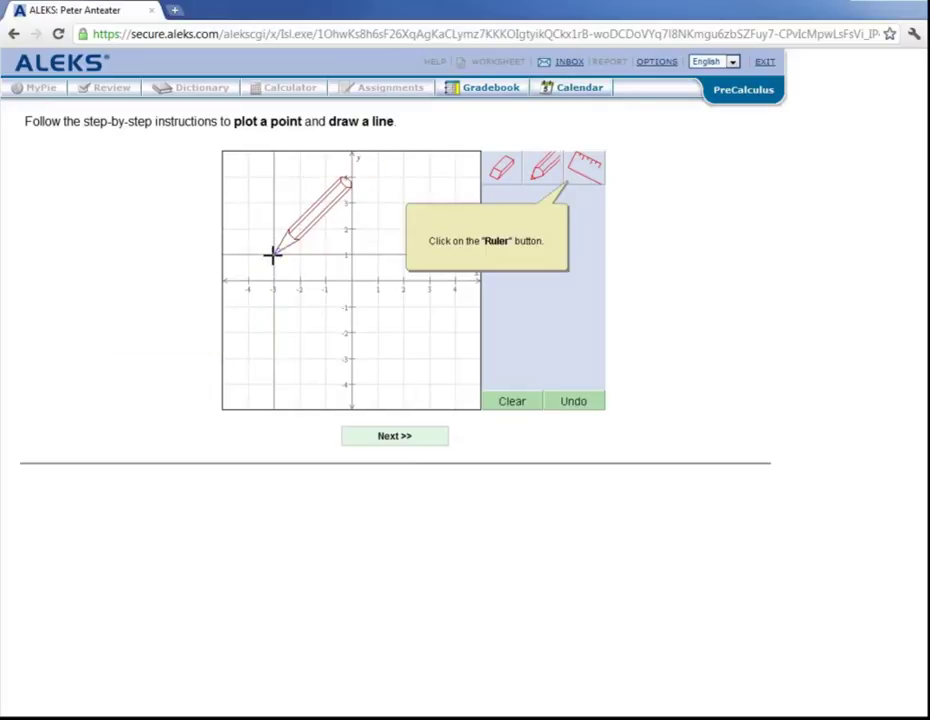
left_click(587, 170)
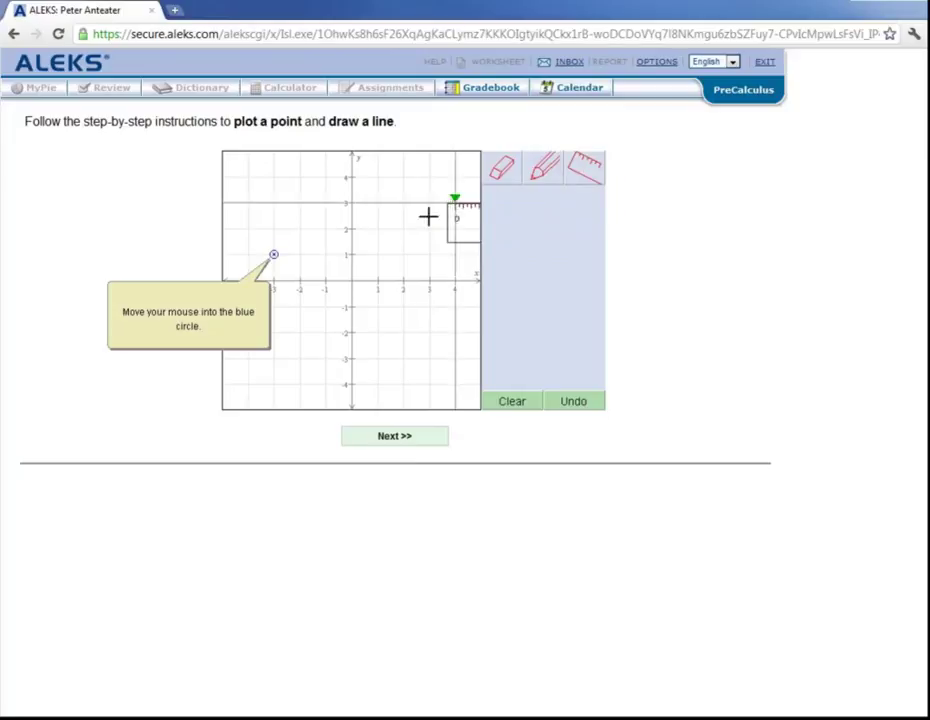
left_click(274, 256)
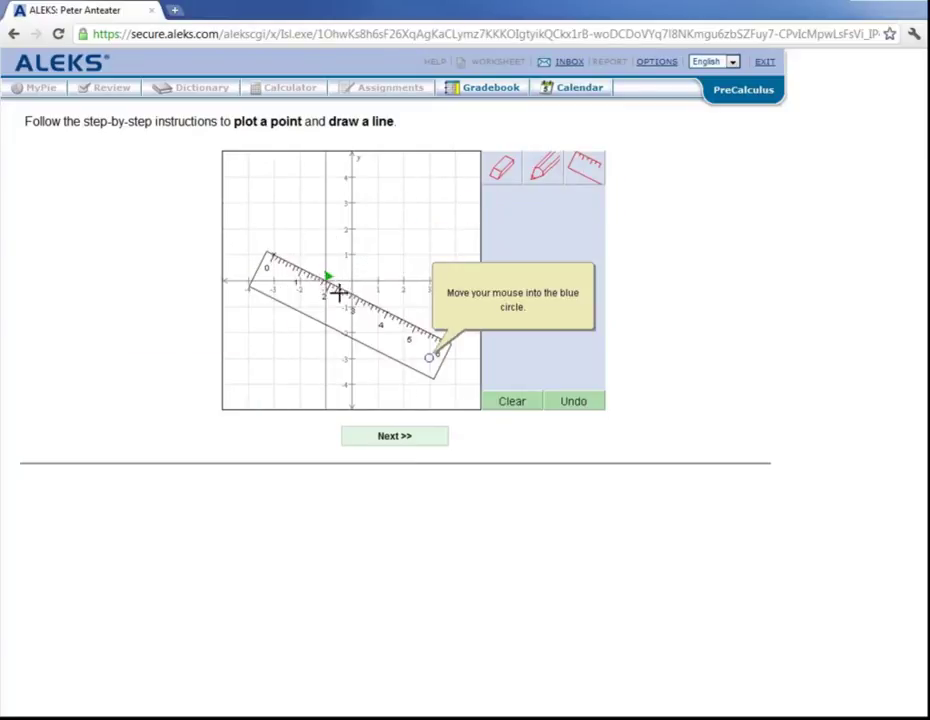
left_click(429, 356)
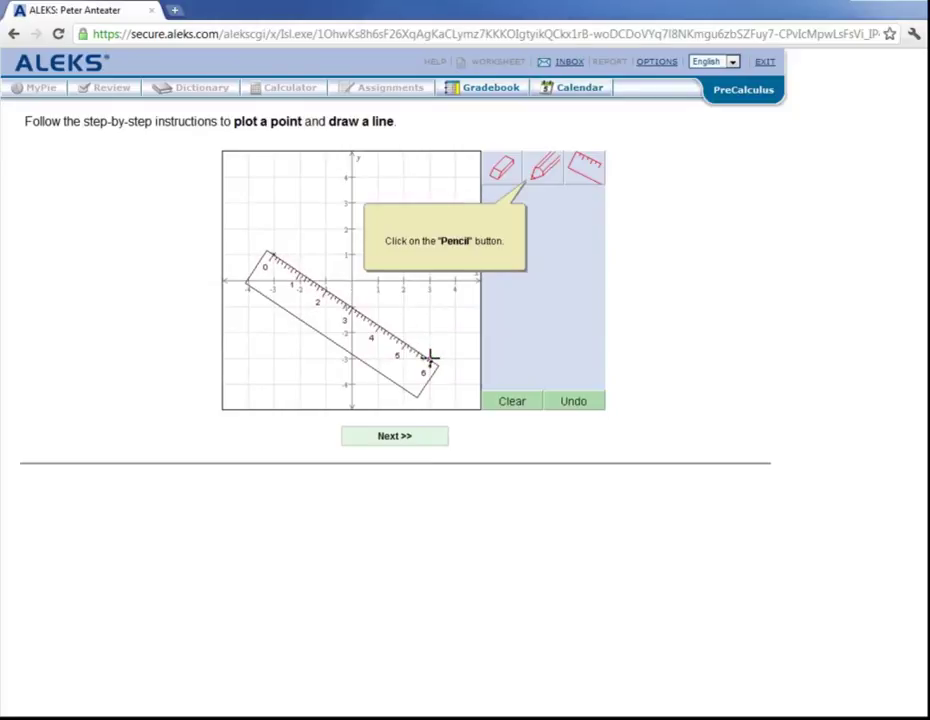
left_click(546, 172)
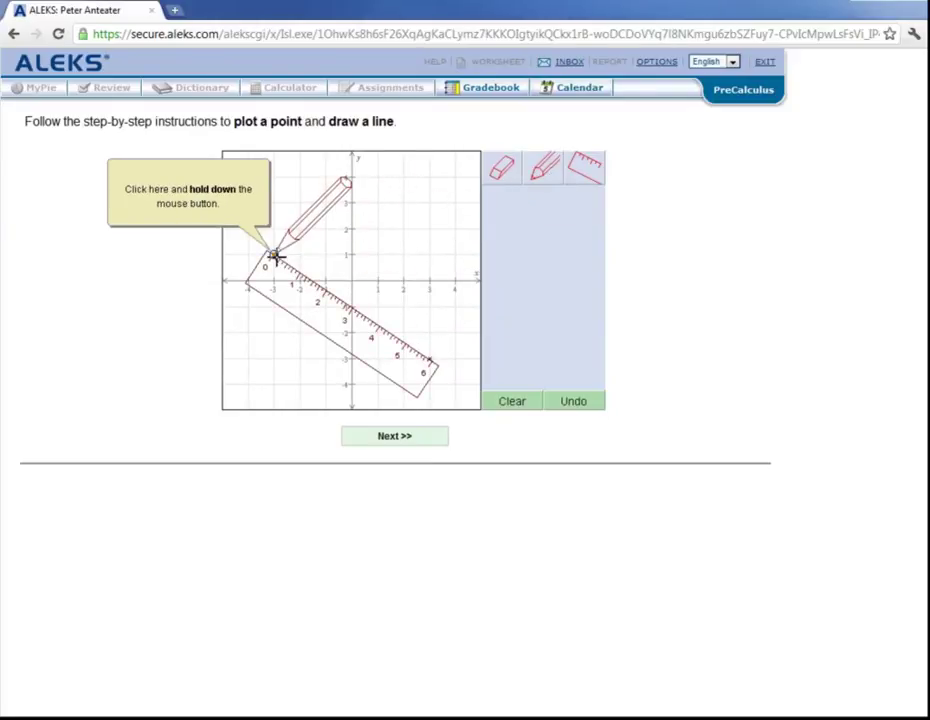
mouse_move(274, 256)
left_mouse_down()
mouse_move(355, 324)
mouse_move(455, 375)
left_mouse_up()
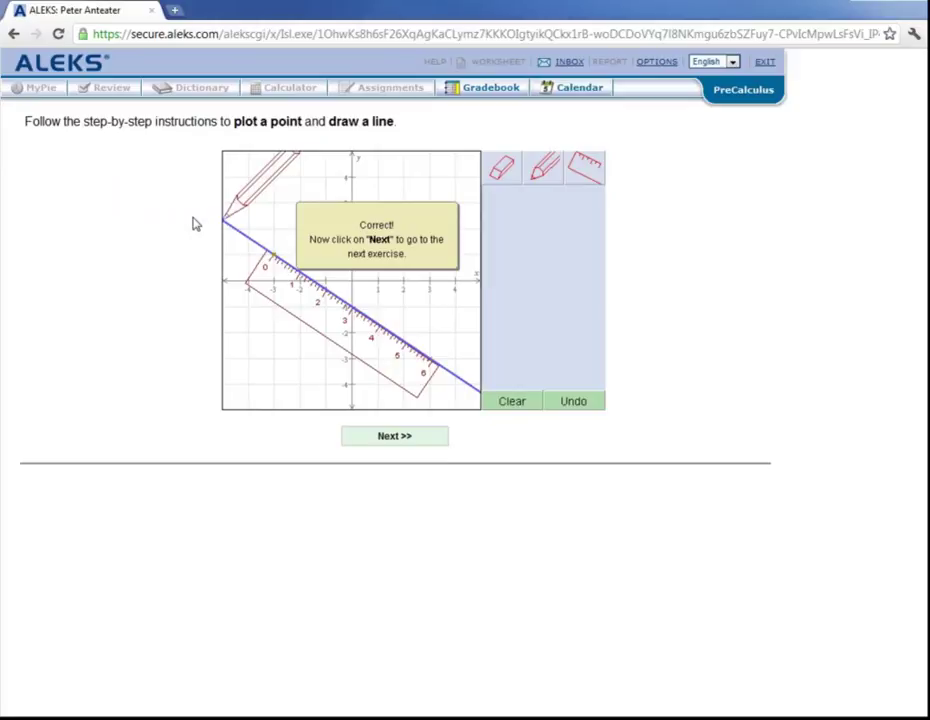
left_click(408, 440)
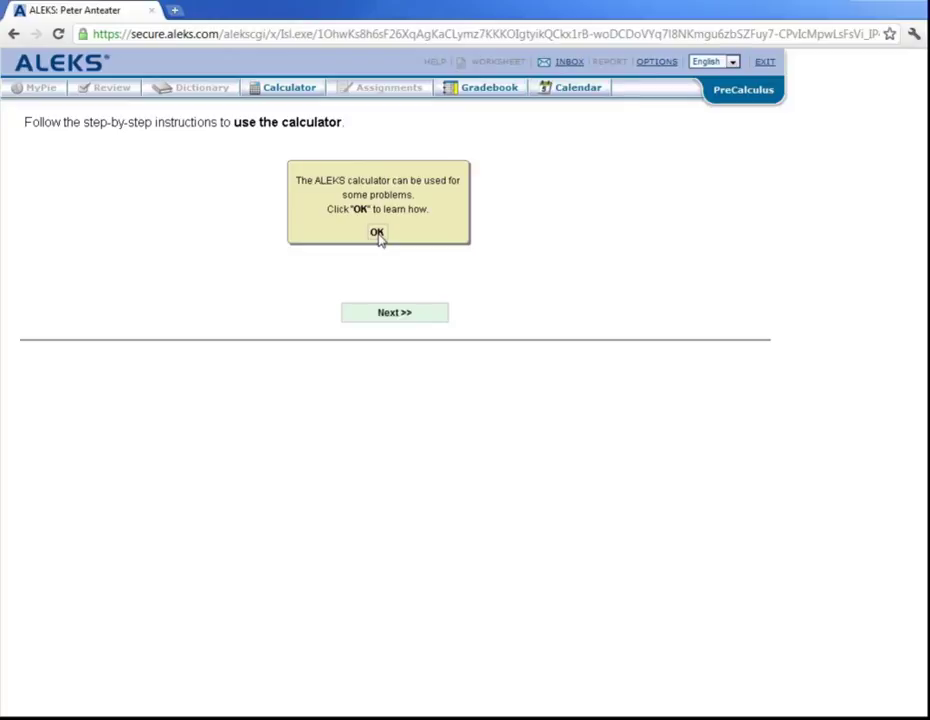
Compute 31 + 9 = 40 on the ALEKS calculator and continue to the help page
left_click(377, 233)
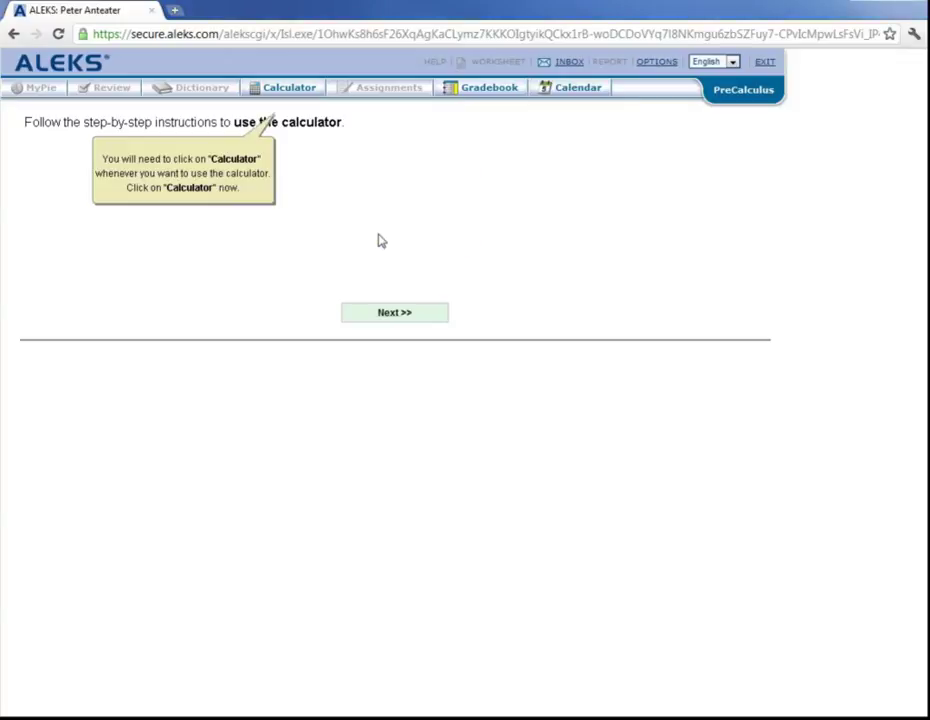
left_click(289, 89)
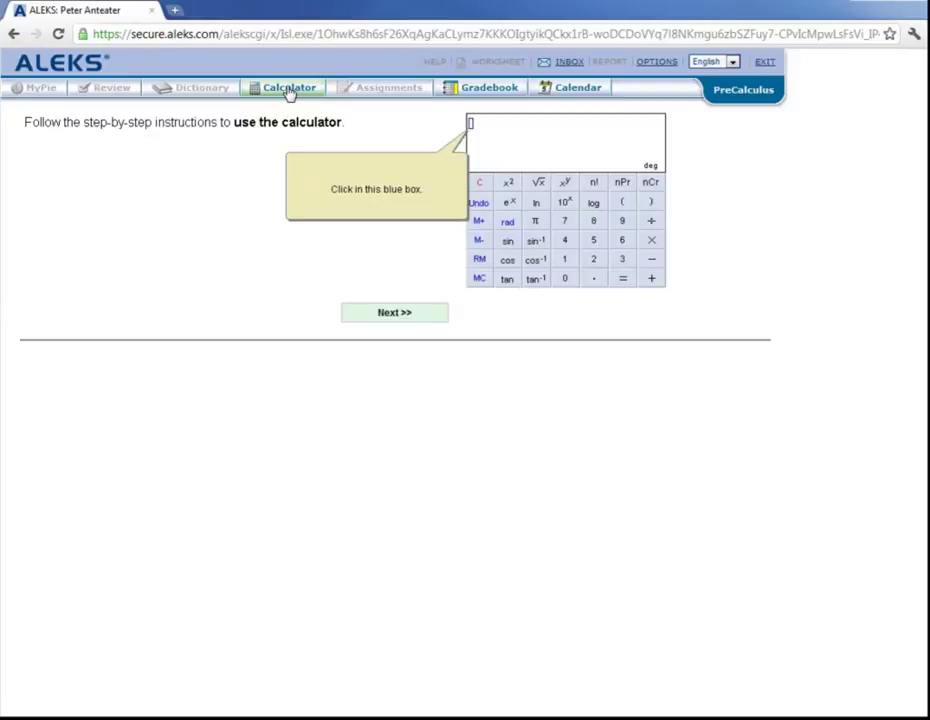
left_click(471, 128)
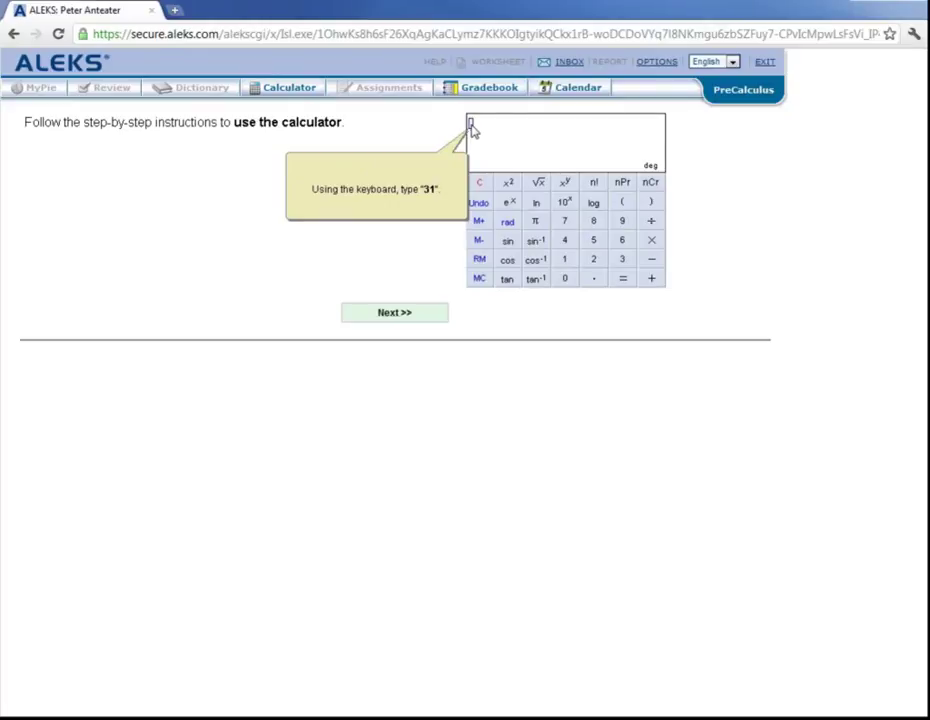
type("31")
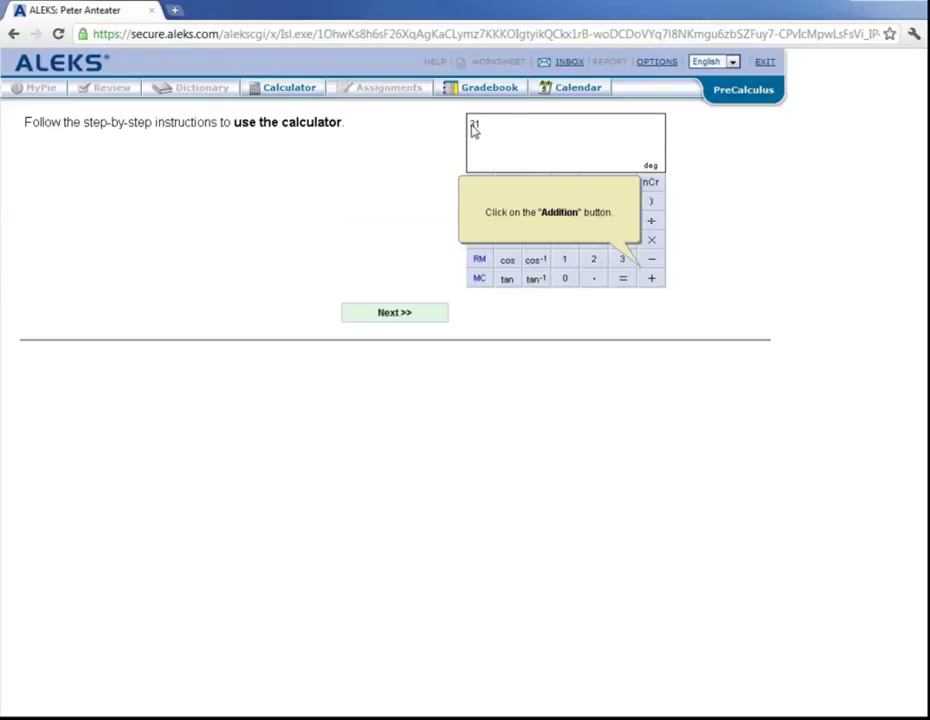
left_click(652, 278)
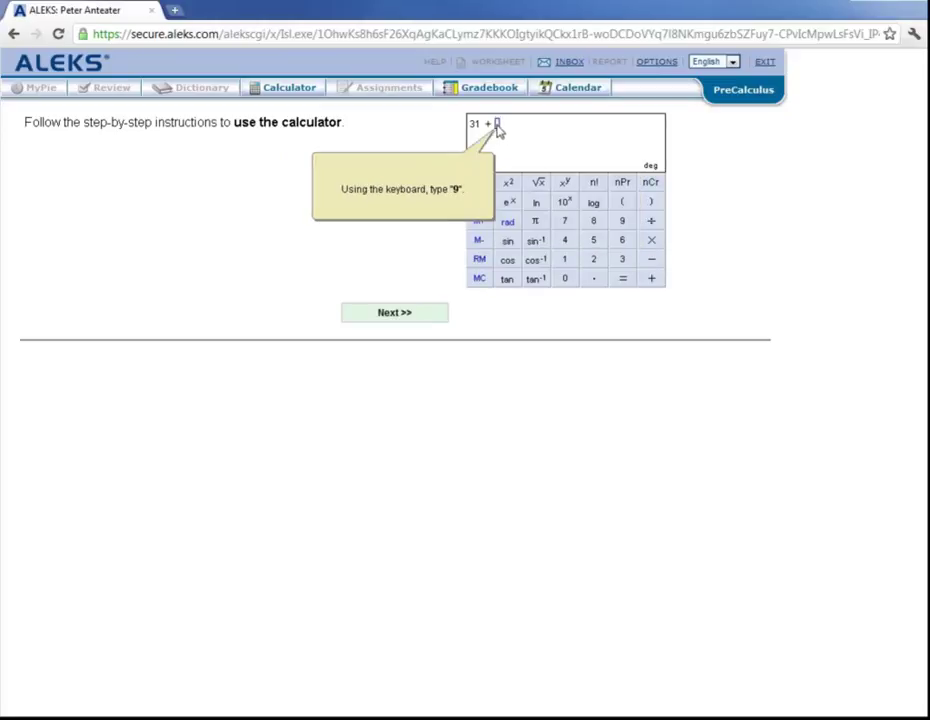
type("9")
left_click(622, 279)
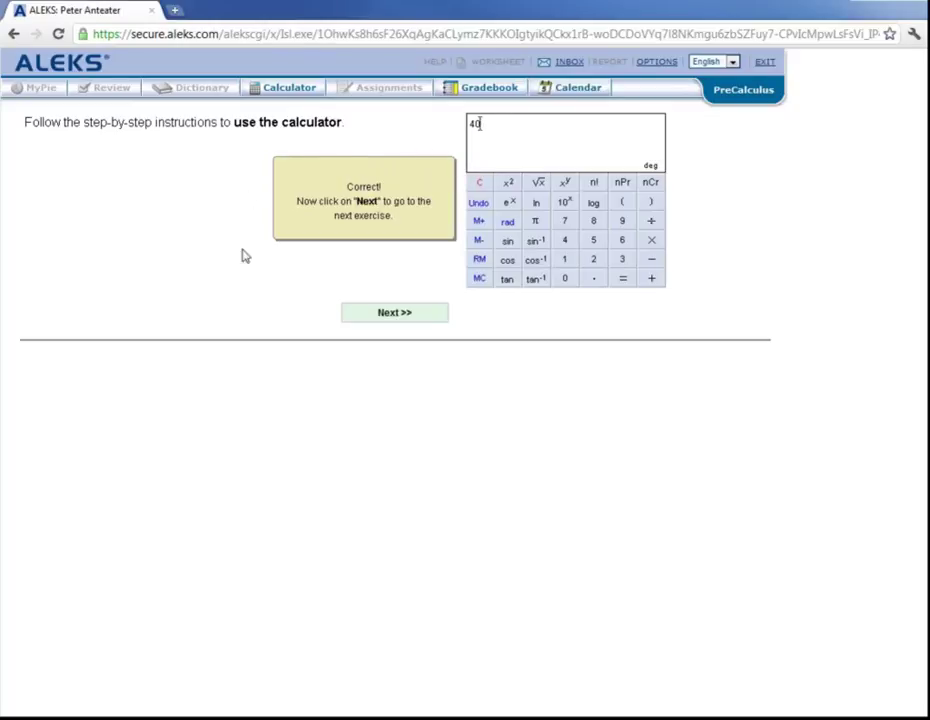
left_click(396, 316)
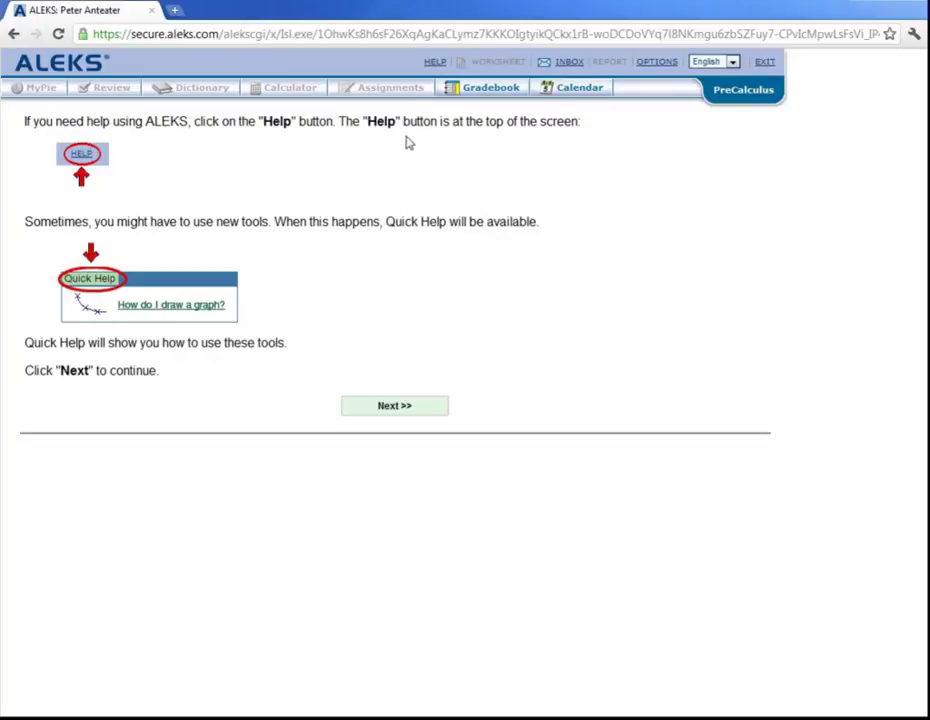
Open the ALEKS HELP page showing the Answer Editor topics
left_click(436, 65)
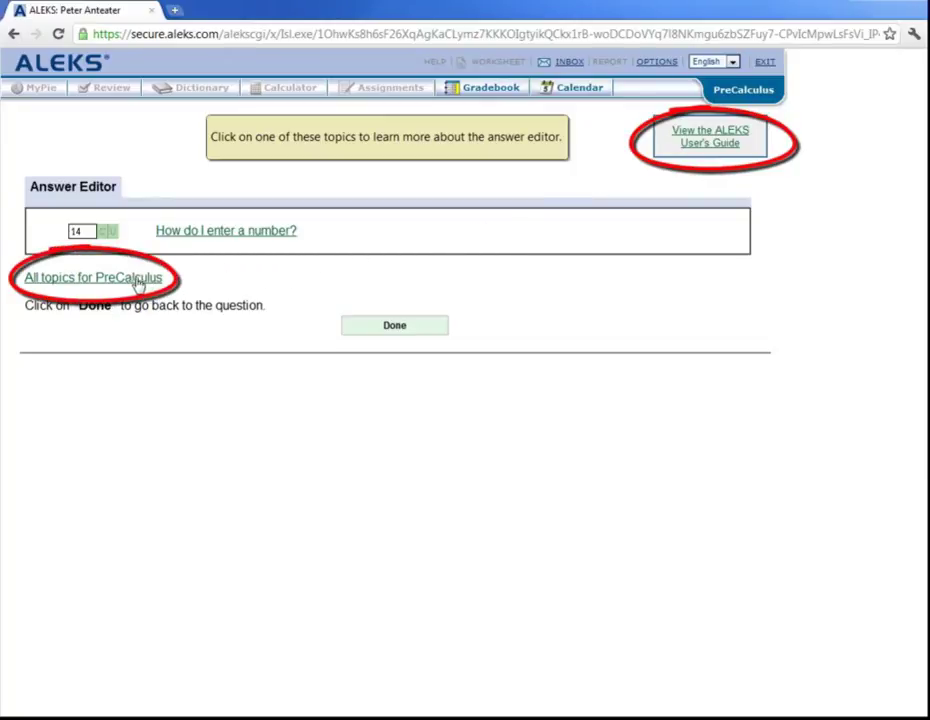
Scroll through every PreCalculus answer-editor topic, then return to the Help and Quick Help page
left_click(113, 280)
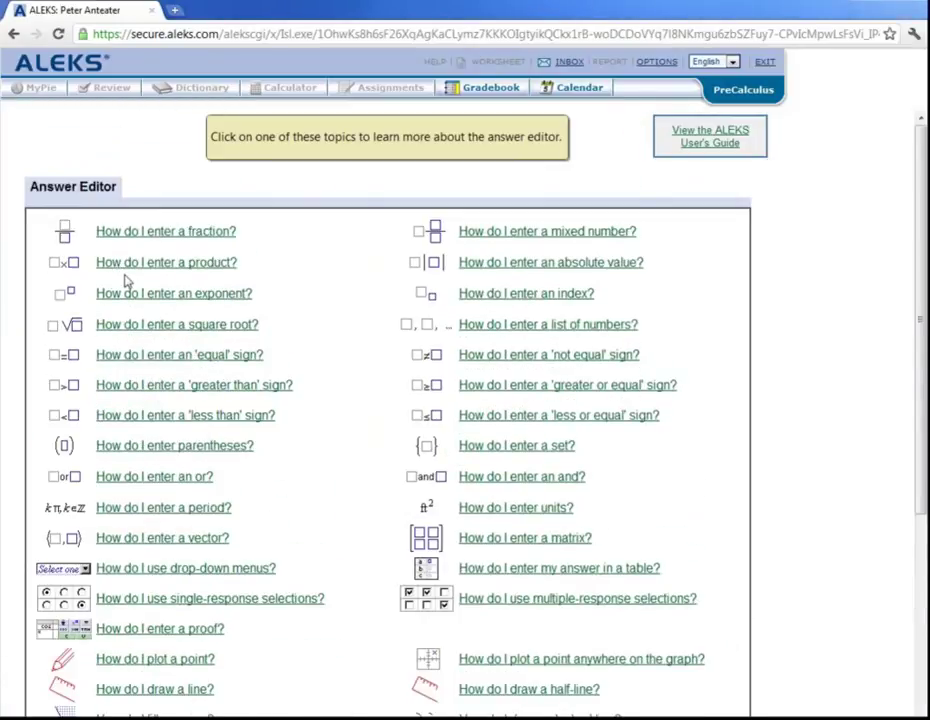
scroll(321, 322, "down", 5)
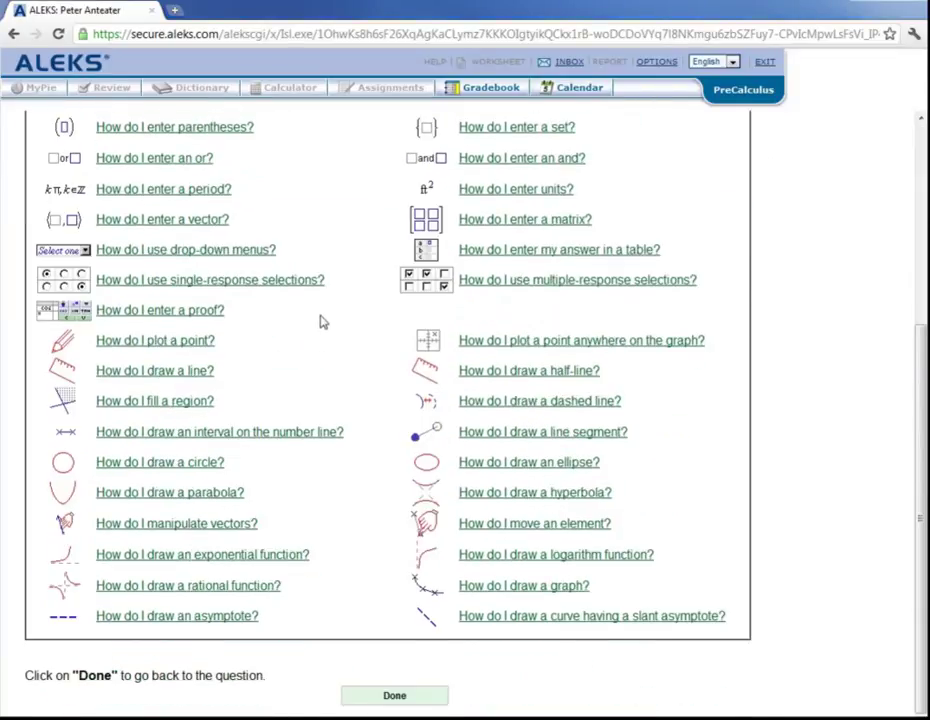
scroll(321, 322, "down", 1)
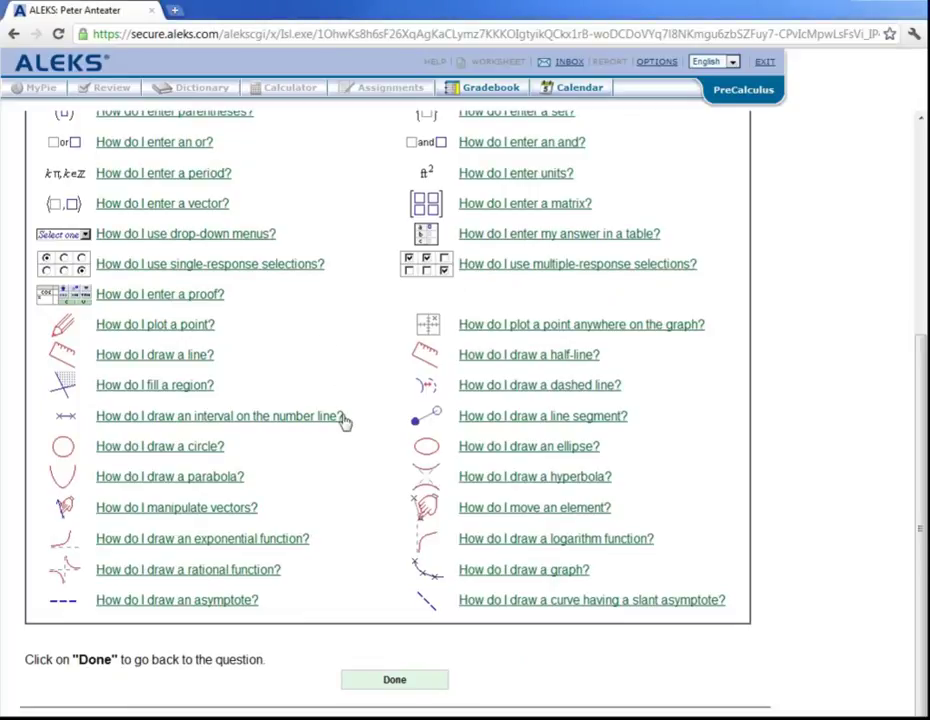
left_click(397, 682)
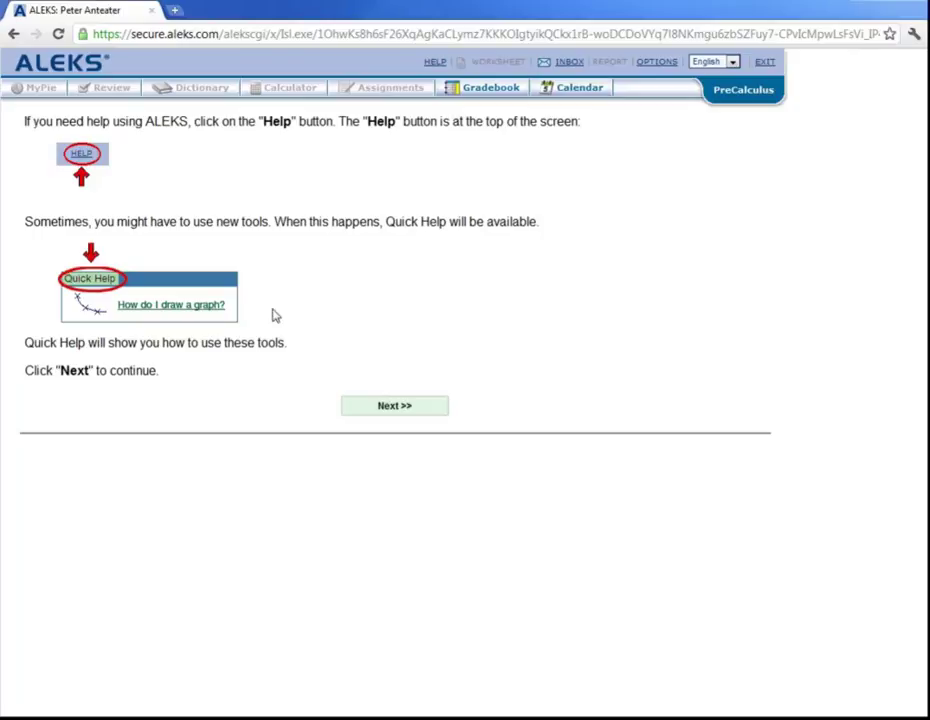
Continue to the instructions for the initial assessment of up to 30 PreCalculus problems
left_click(398, 407)
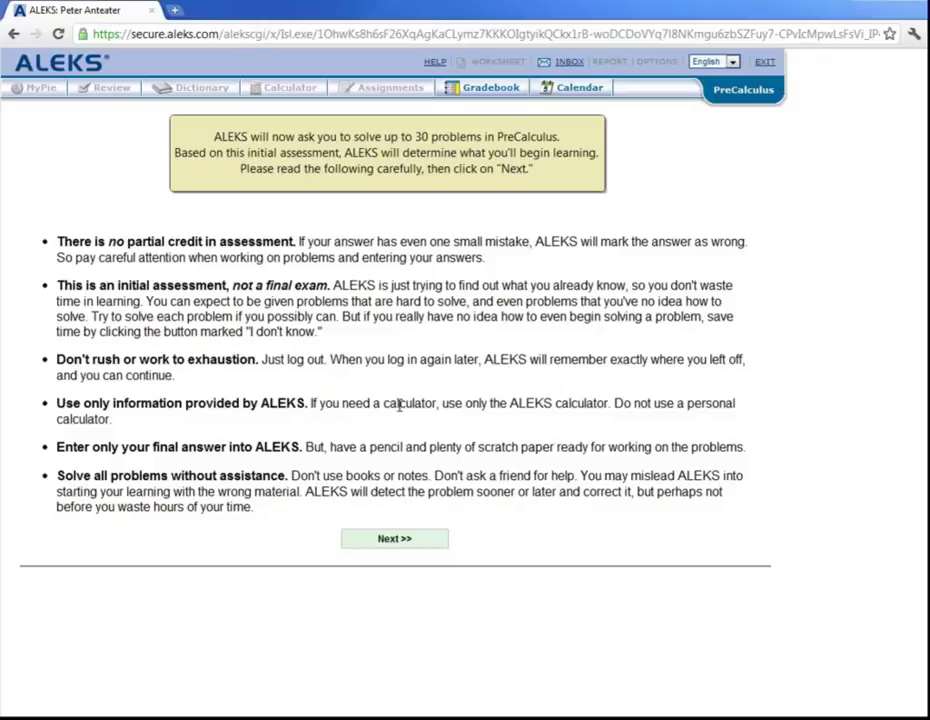
Begin the initial assessment, loading Question #1 on graphing x + 2y = −2
left_click(395, 540)
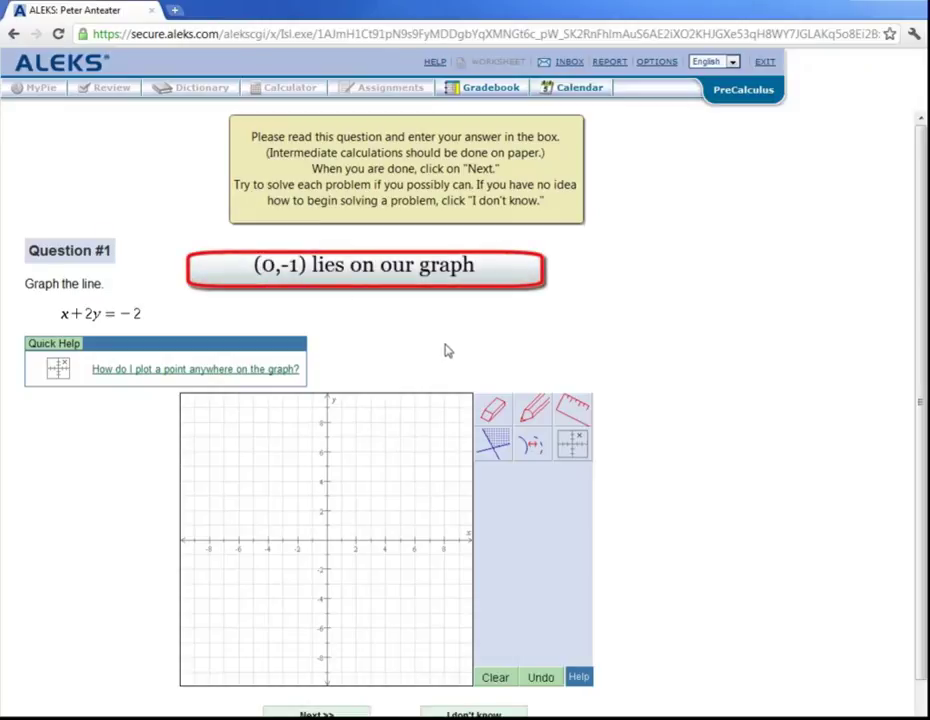
Plot (0, −1) freehand and (−2, 0) by entering its coordinates on the Question #1 grid
left_click(530, 410)
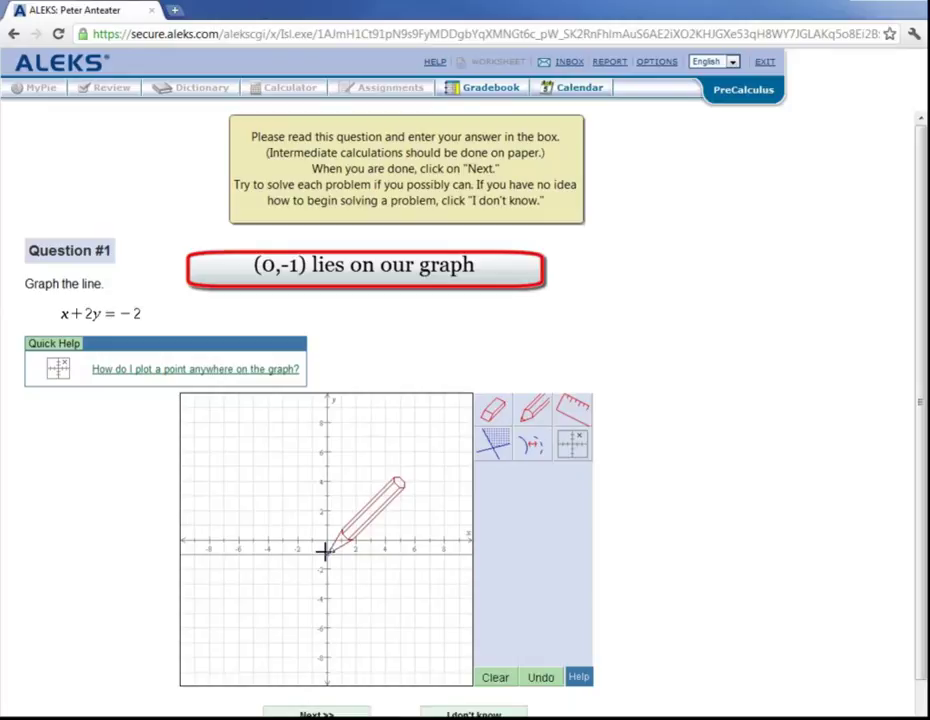
left_click(325, 551)
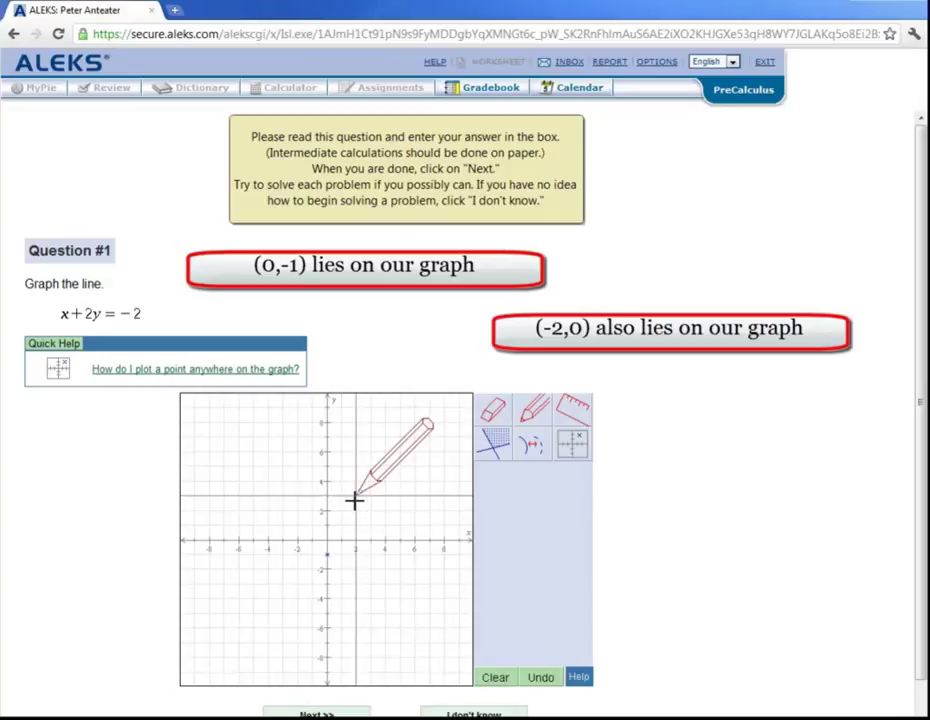
left_click(573, 446)
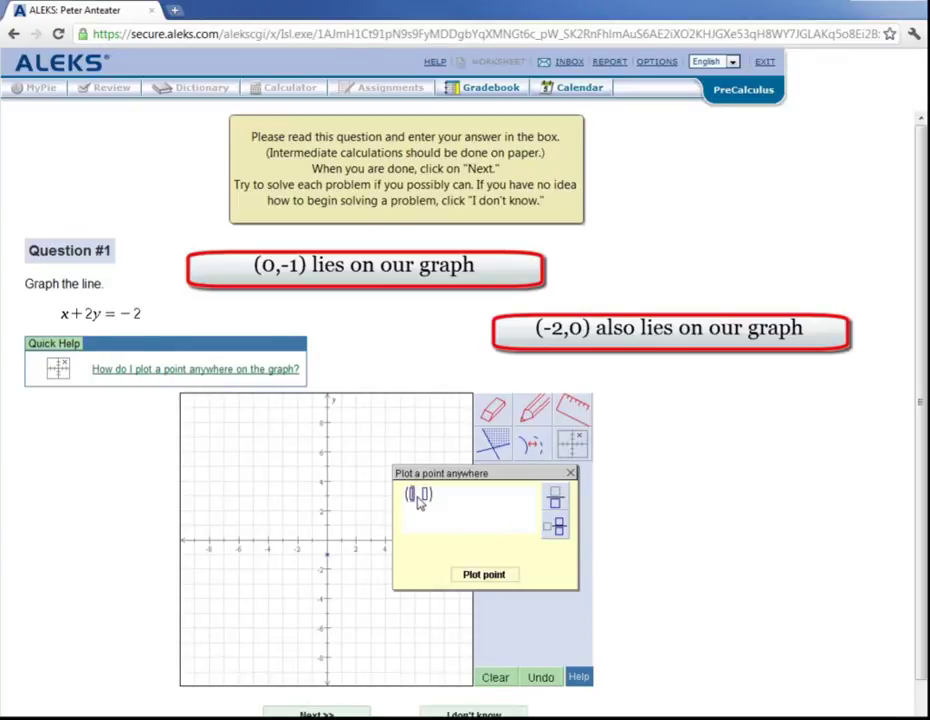
type("-2")
left_click(433, 495)
type("0")
left_click(482, 575)
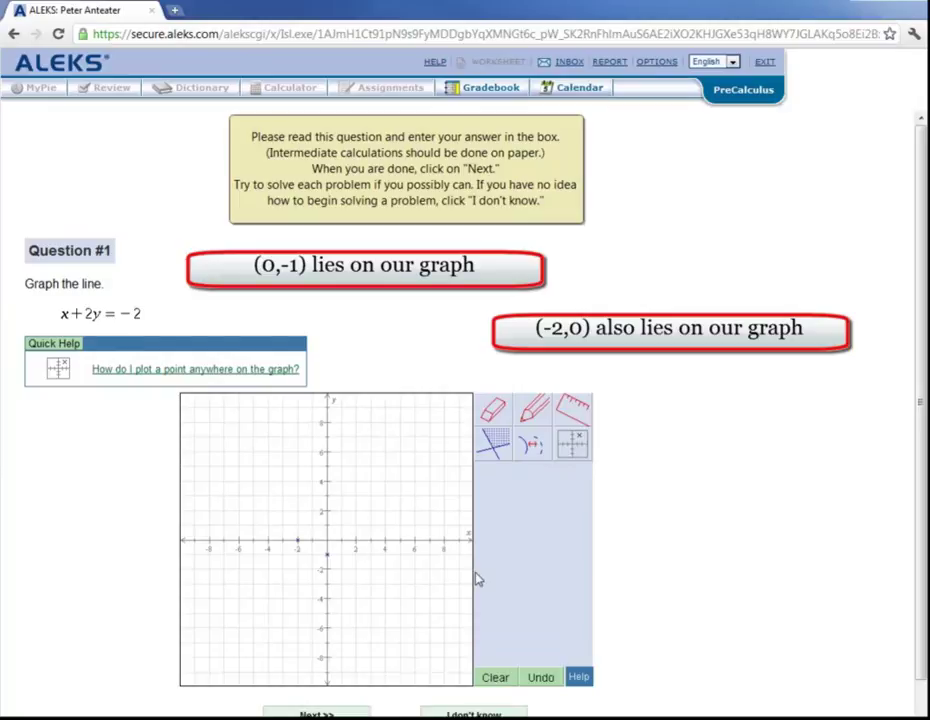
Draw the line through (−2, 0) and (0, −1) along a ruler and submit Question #1
left_click(573, 408)
left_click_drag(327, 505, 328, 563)
left_click(531, 407)
left_click_drag(350, 558, 311, 552)
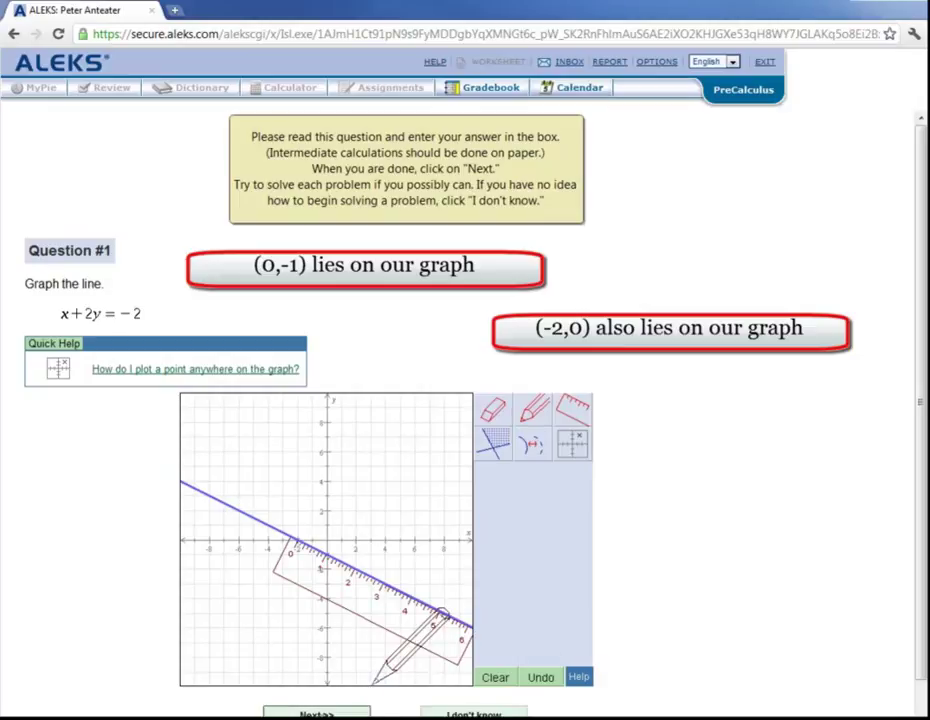
left_click(328, 713)
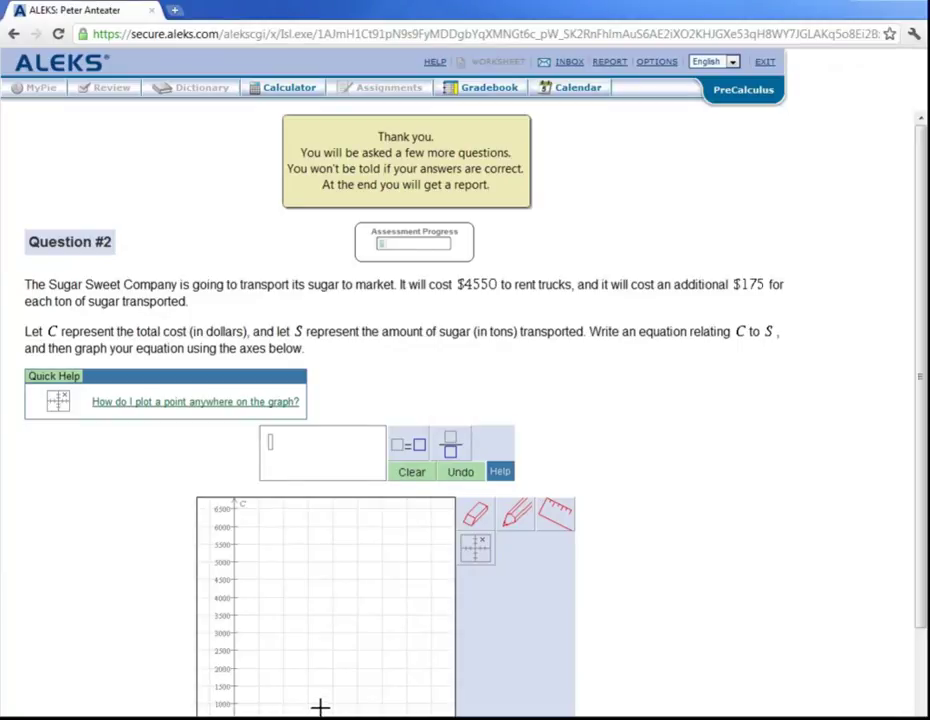
Answer 'I don't know' to the Sugar Sweet Company trucking-cost question
scroll(172, 620, "down", 1)
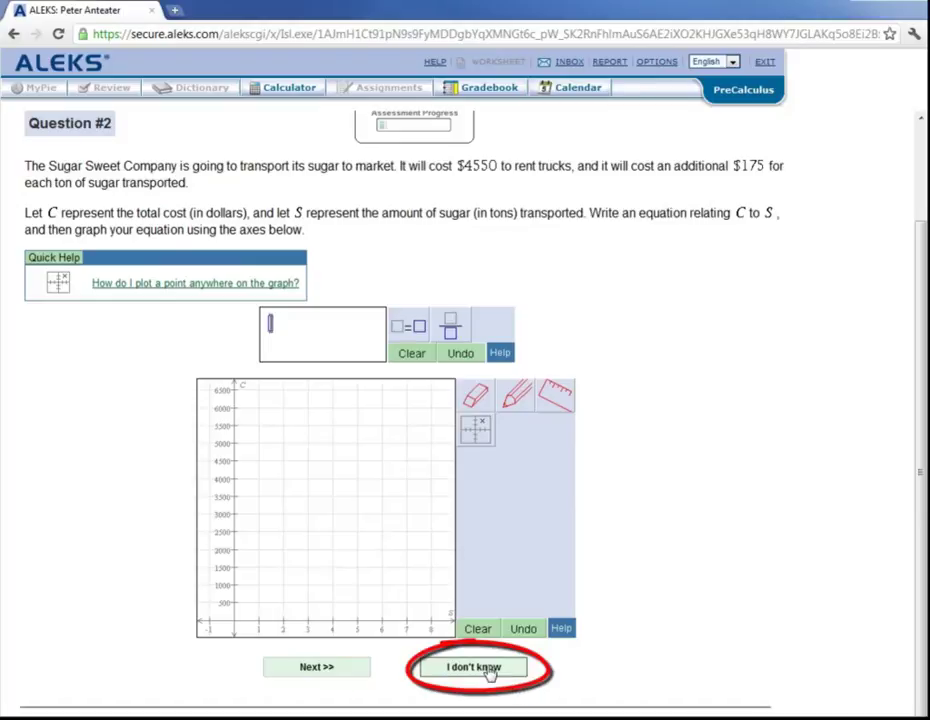
left_click(489, 670)
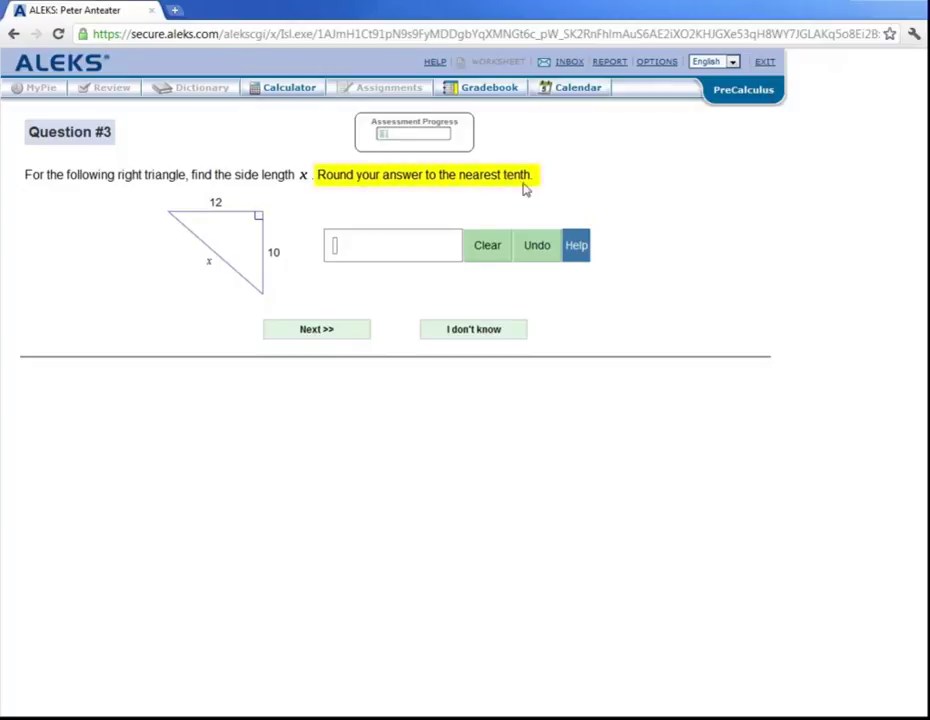
Compute √244 ≈ 15.6205 on the calculator and enter 15.6 as side x
left_click(286, 93)
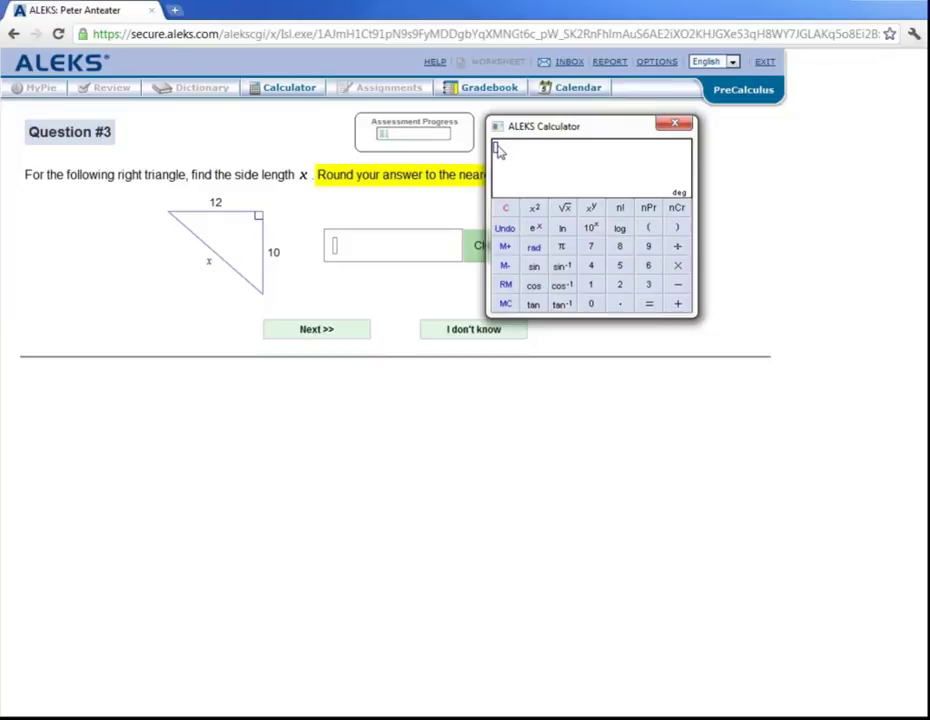
left_click(563, 208)
type("244")
left_click(649, 304)
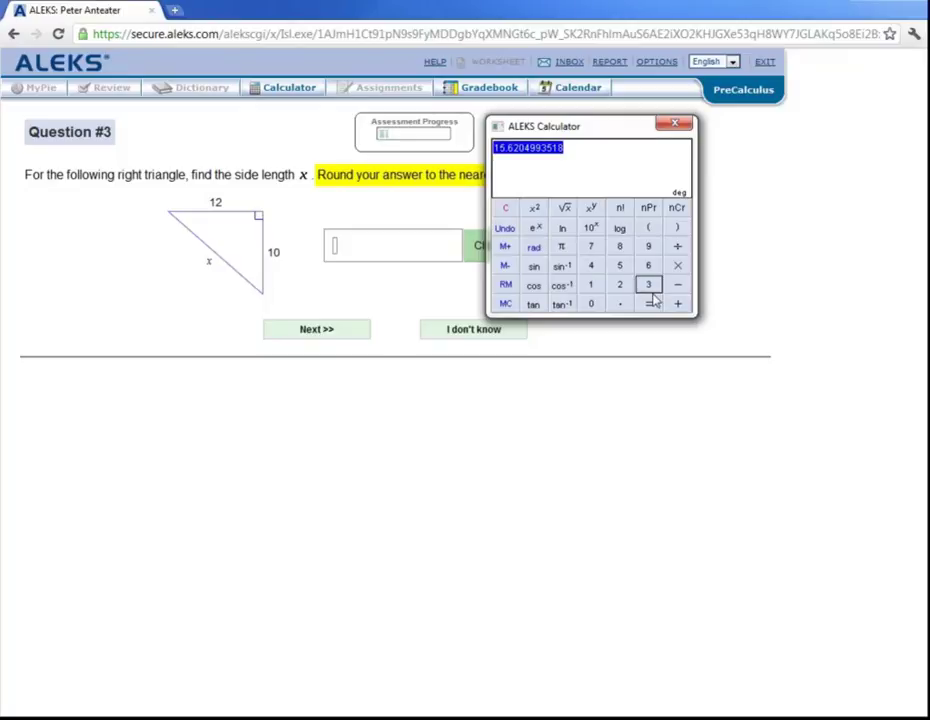
left_click(335, 250)
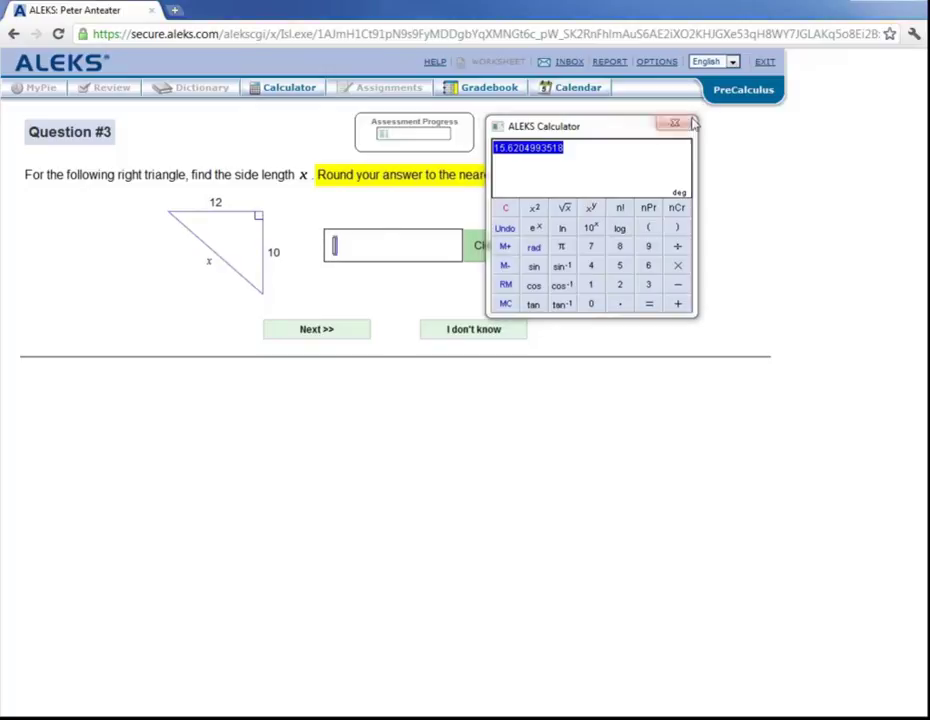
left_click(672, 123)
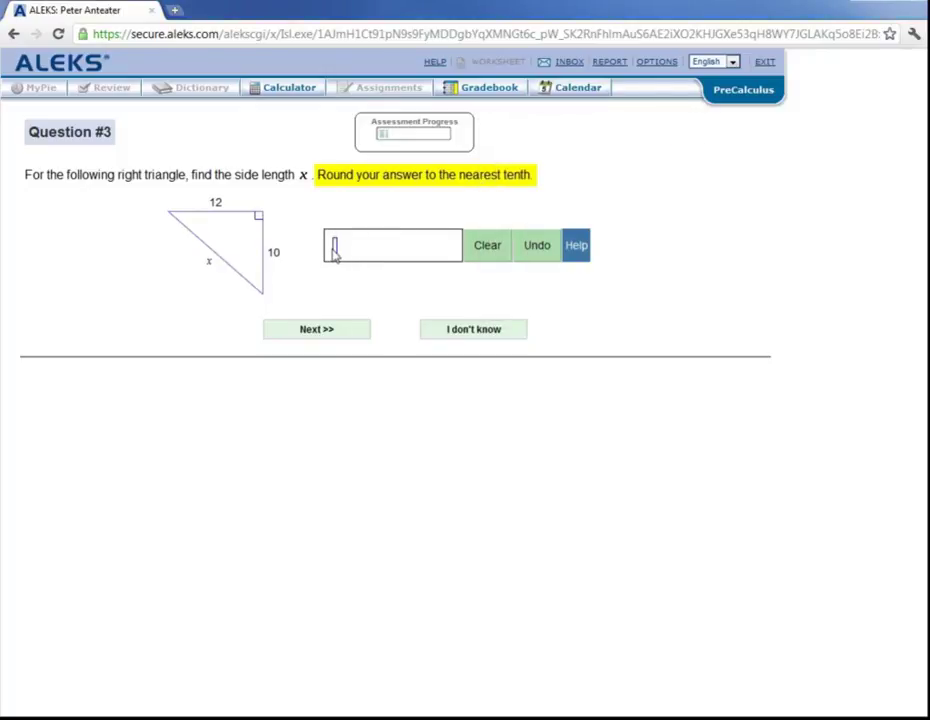
type("15.6")
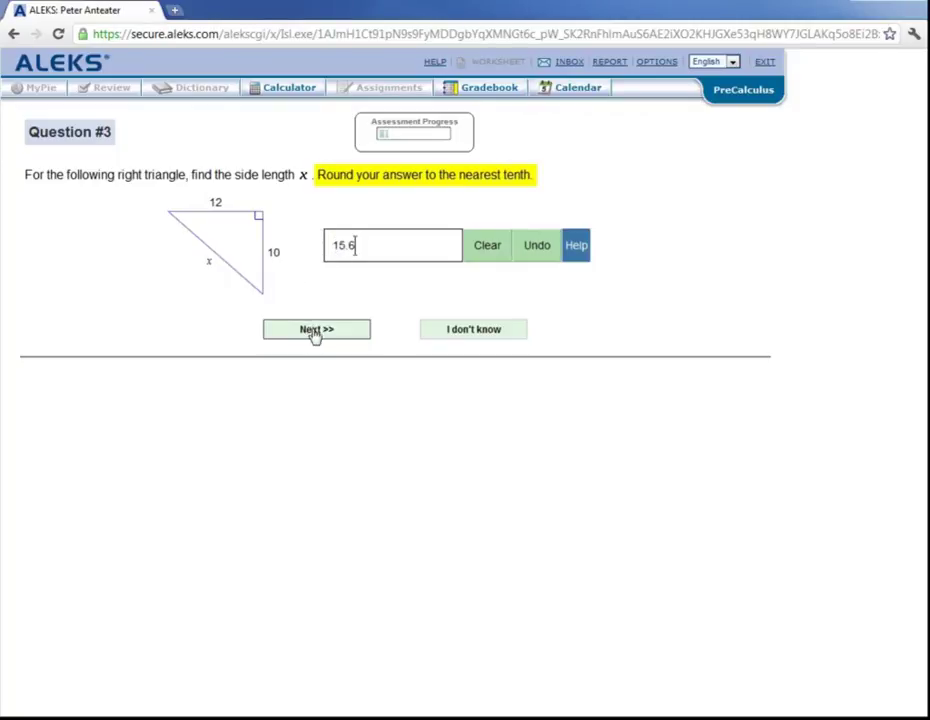
Submit 15.6 for Question #3, then enter 8 as the value of 32^(3/5)
left_click(315, 333)
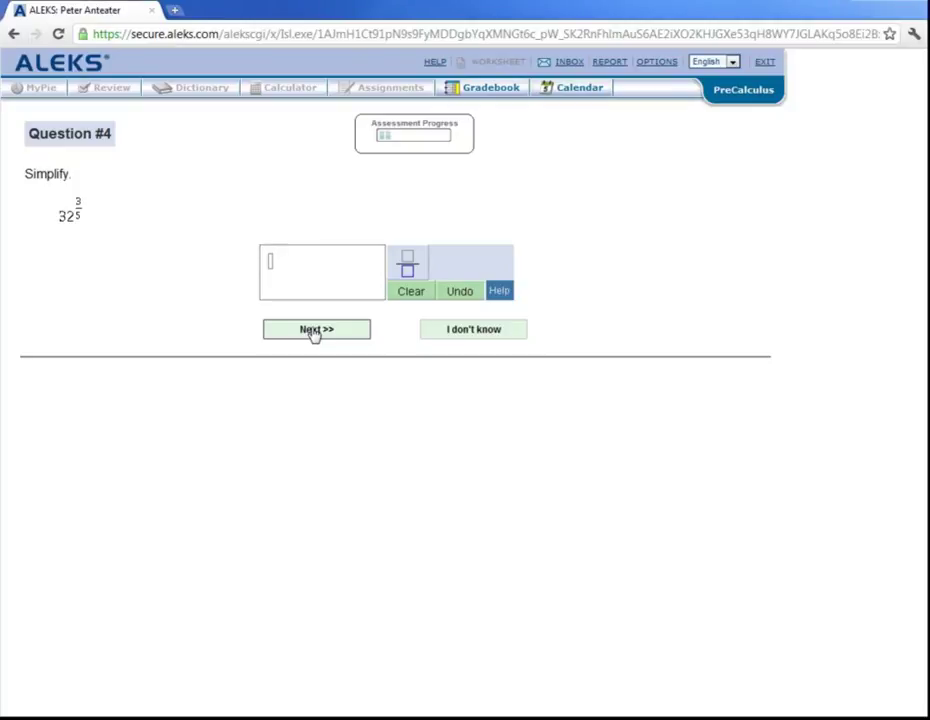
left_click(271, 264)
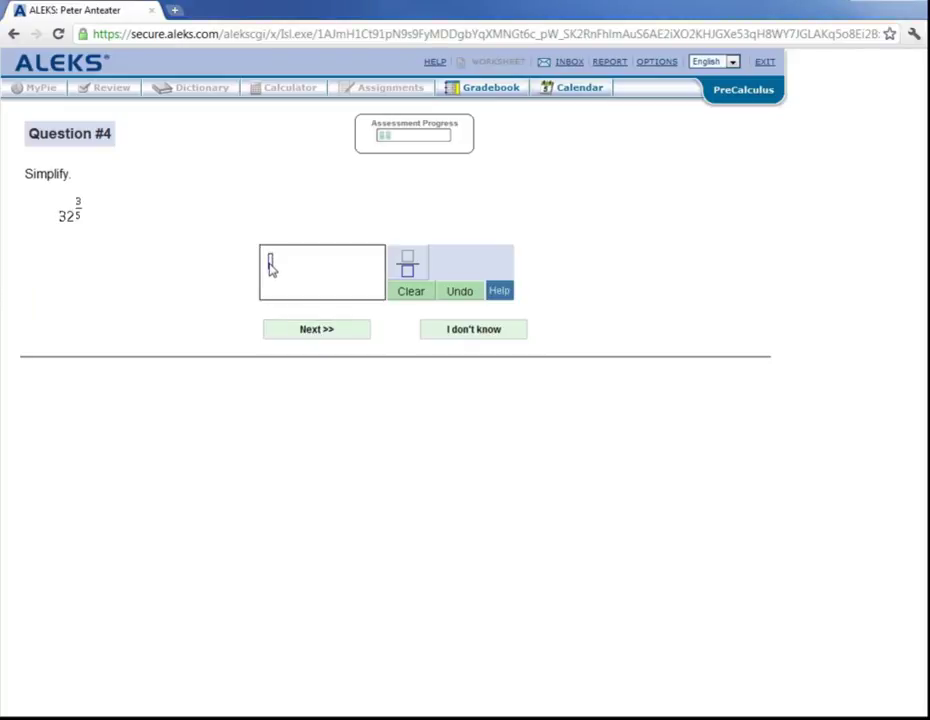
type("8")
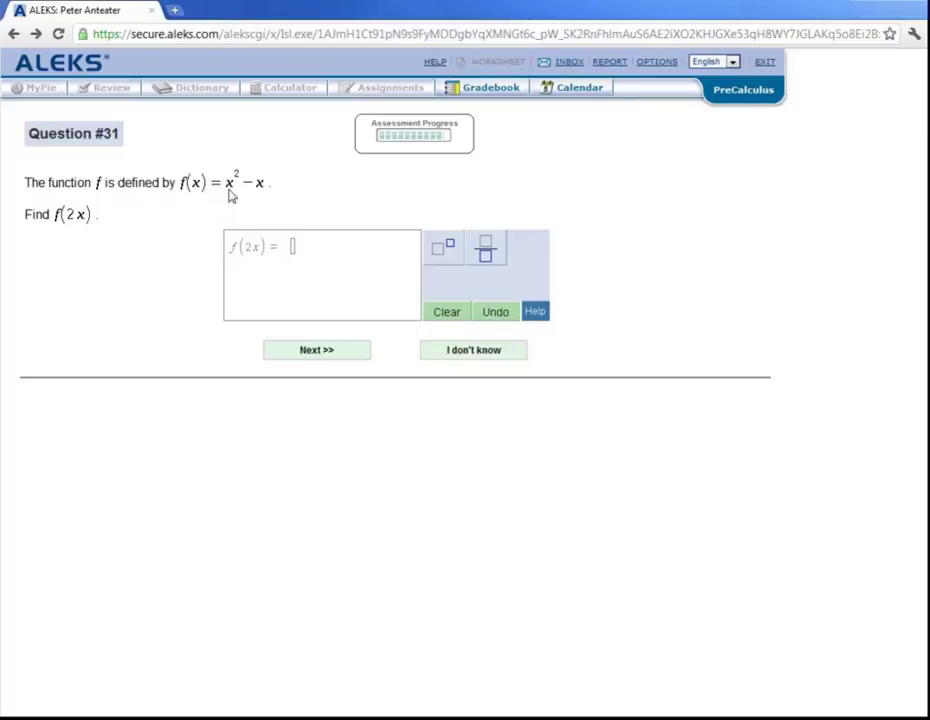
Enter f(2x) = 4x² − 2x and submit it to finish the assessment
left_click(292, 248)
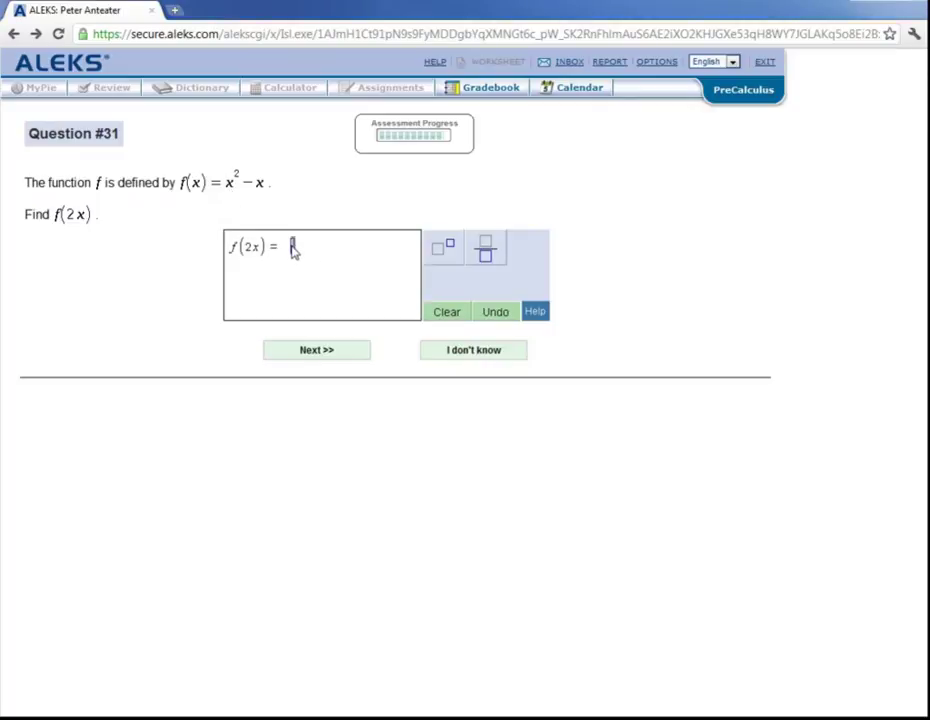
type("4x")
left_click(443, 249)
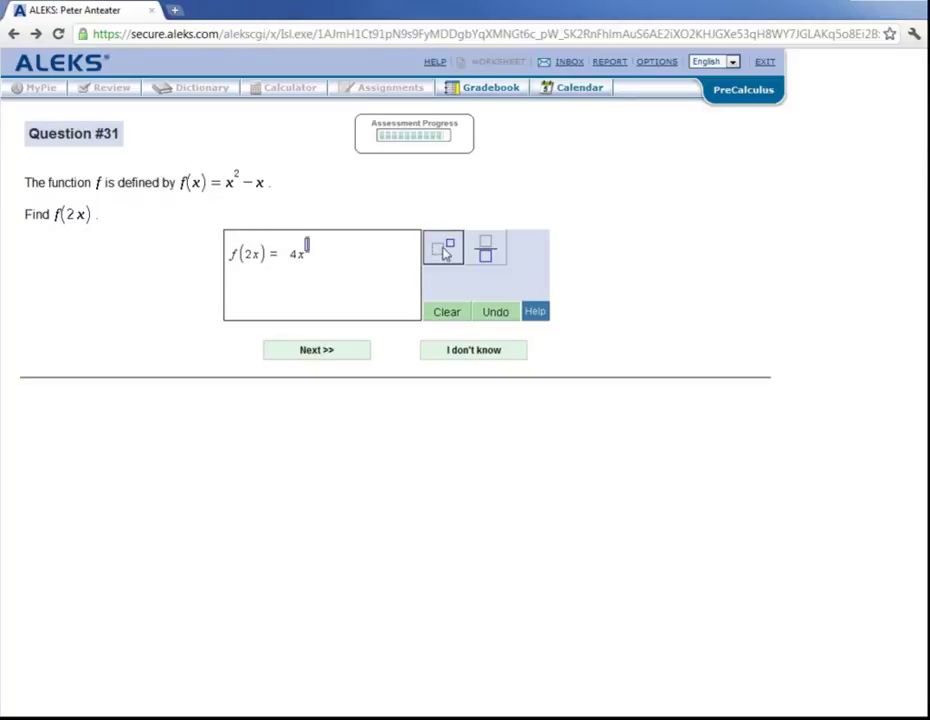
type("2")
key("Right")
type("- 2x")
left_click(316, 358)
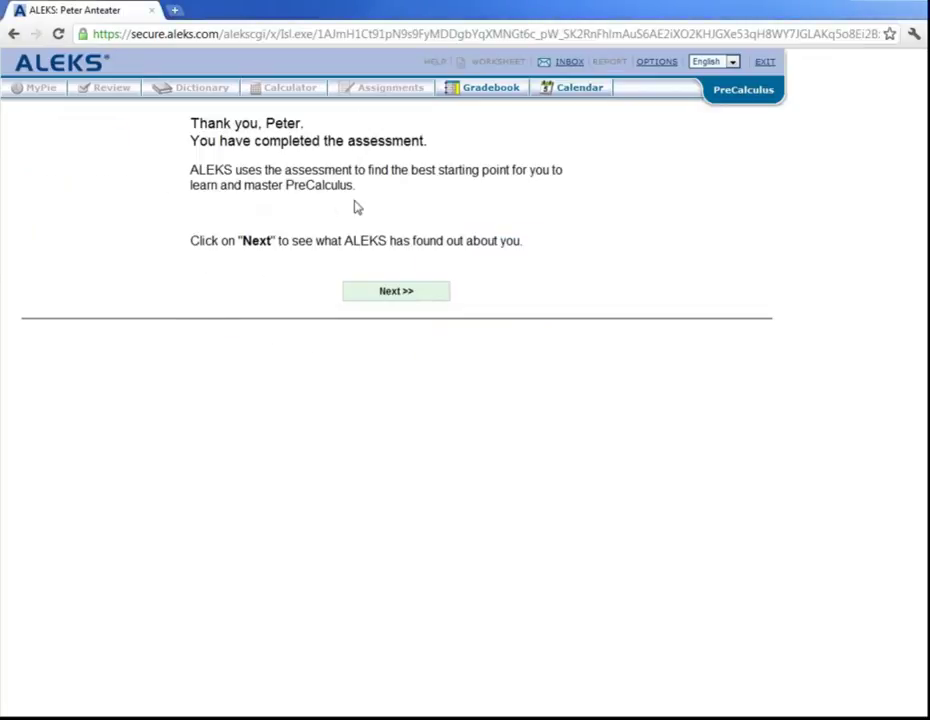
Open the ALEKS Pie showing 113 of 239 PreCalculus topics mastered across 4 slices
left_click(390, 296)
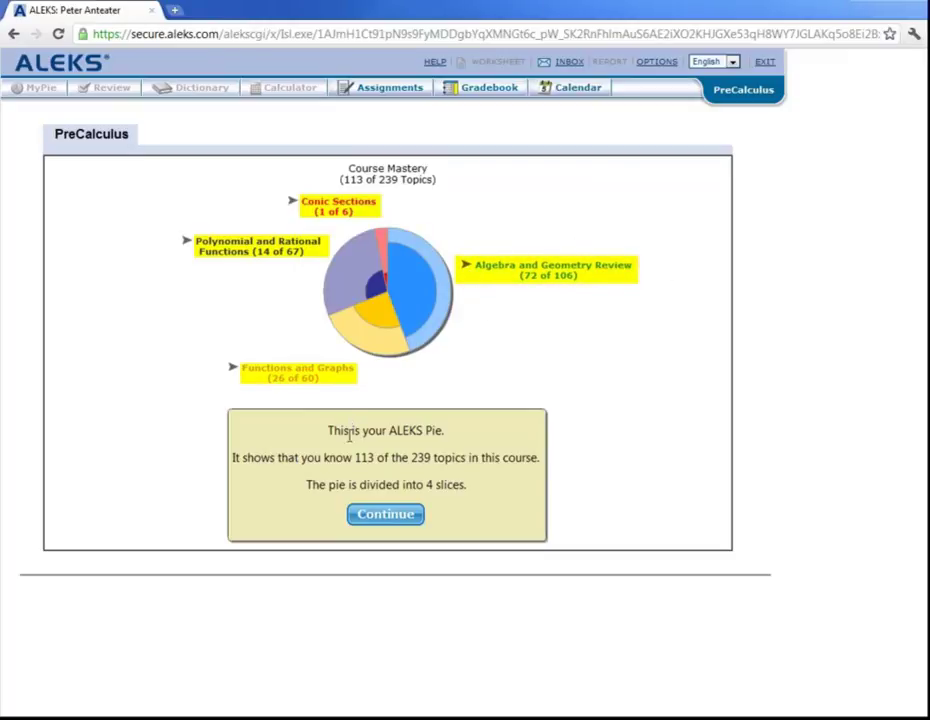
mouse_move(350, 447)
left_mouse_down()
mouse_move(350, 476)
mouse_move(420, 457)
left_mouse_up()
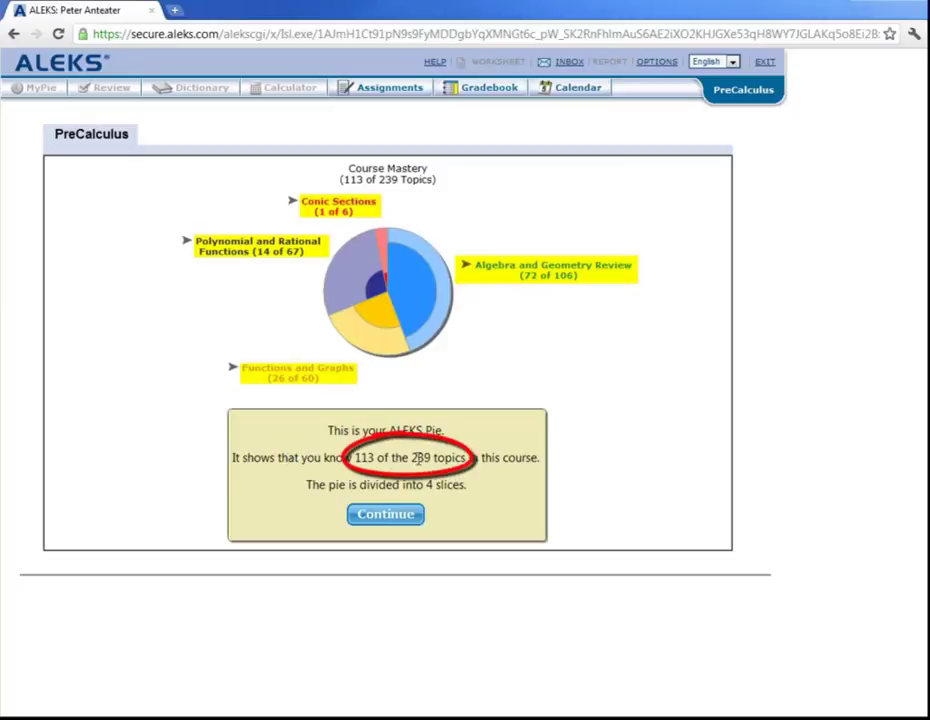
Advance the pie introduction to the tips on the dark and light parts of a slice
left_click(385, 516)
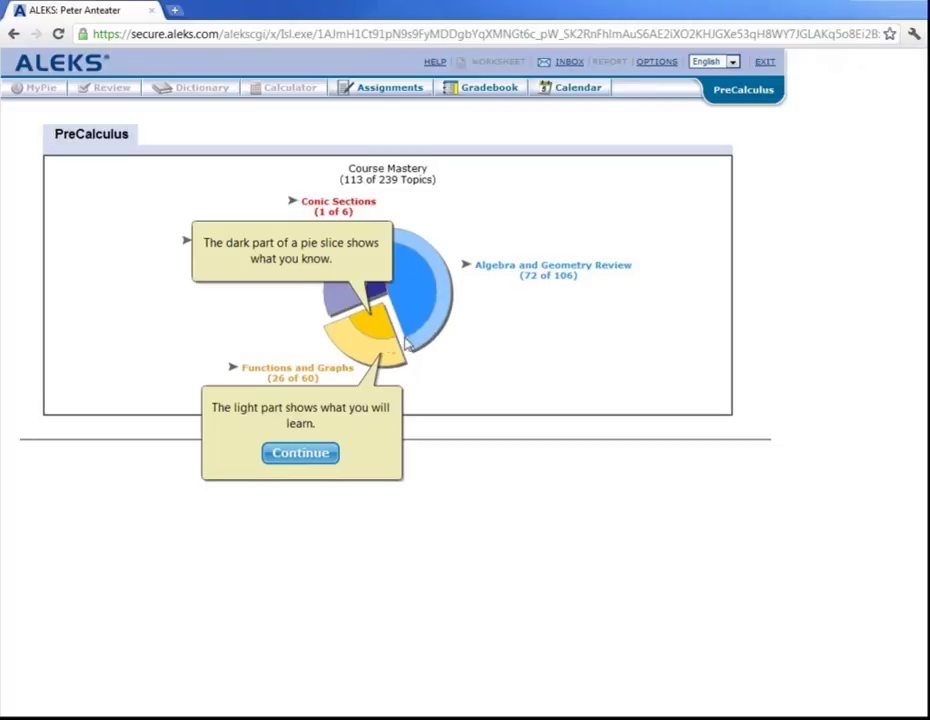
Dismiss the slice tips and start 'Rational and irrational numbers' from the Algebra and Geometry Review slice
left_click(303, 455)
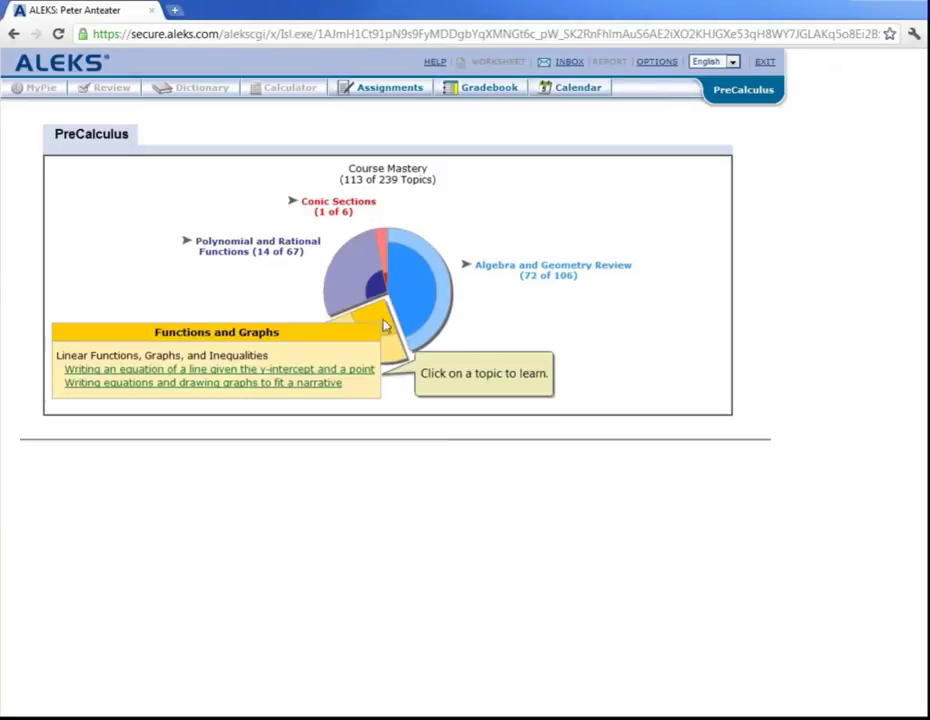
mouse_move(433, 281)
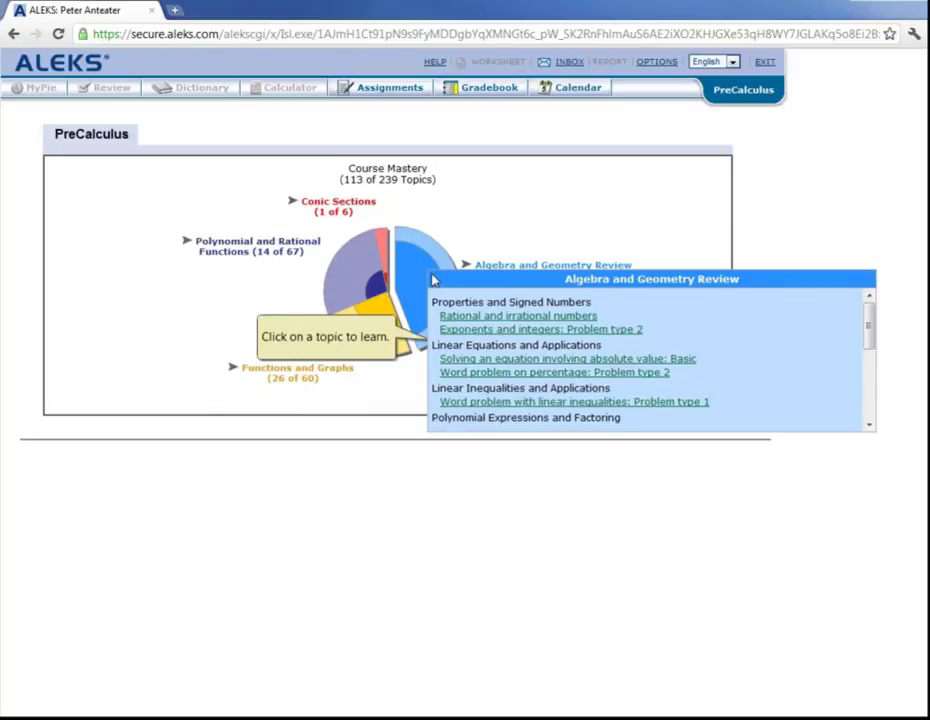
left_click(493, 316)
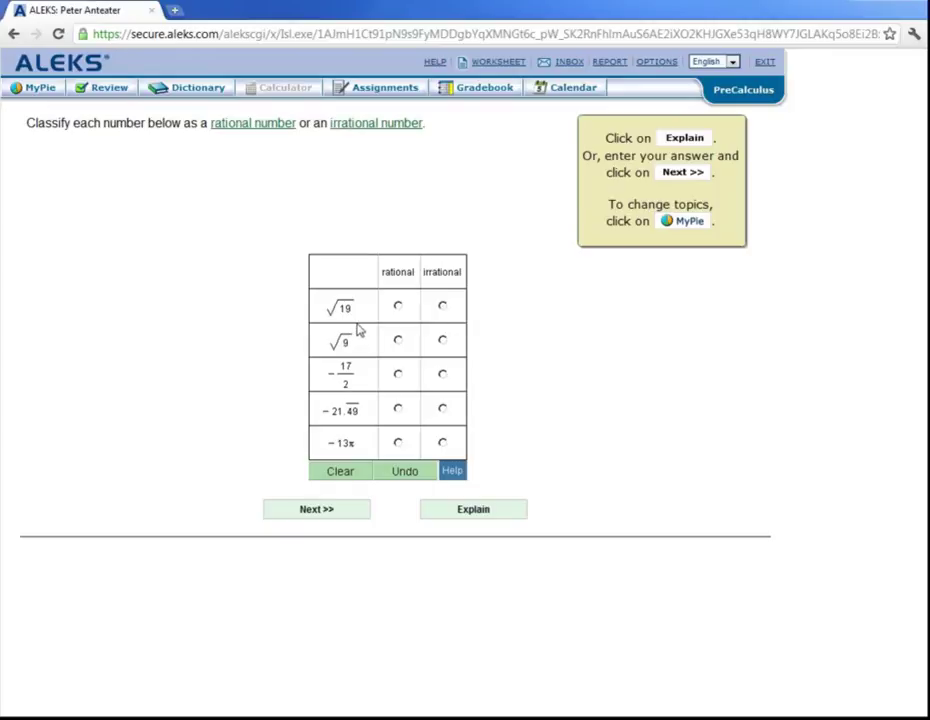
Mark √19 and −13π irrational, and √9, −17/2 and −21.49 rational
left_click(443, 307)
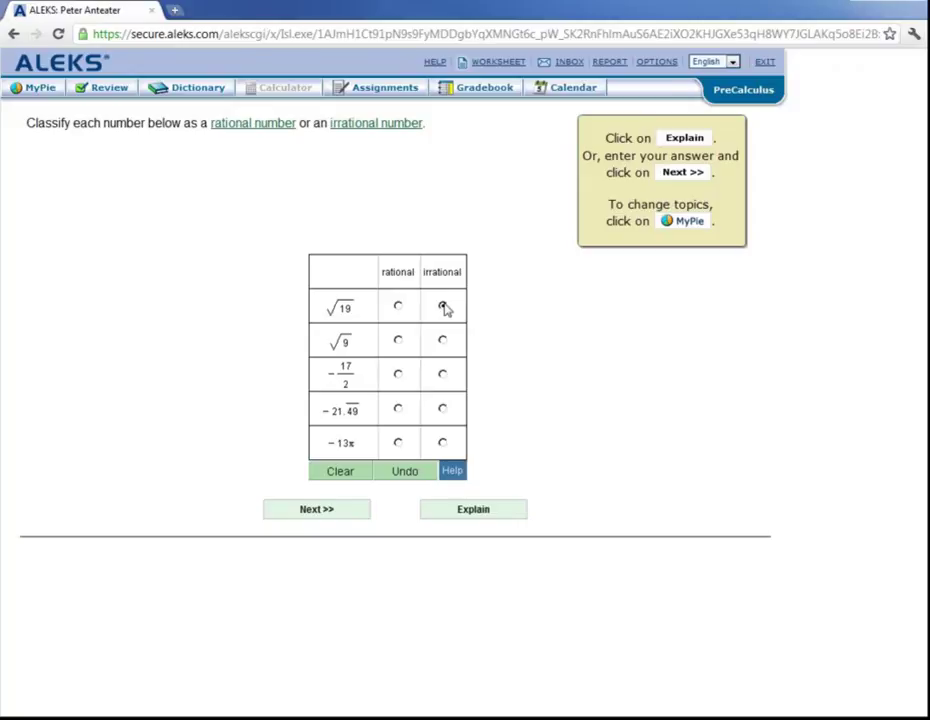
left_click(398, 341)
left_click(398, 375)
left_click(398, 409)
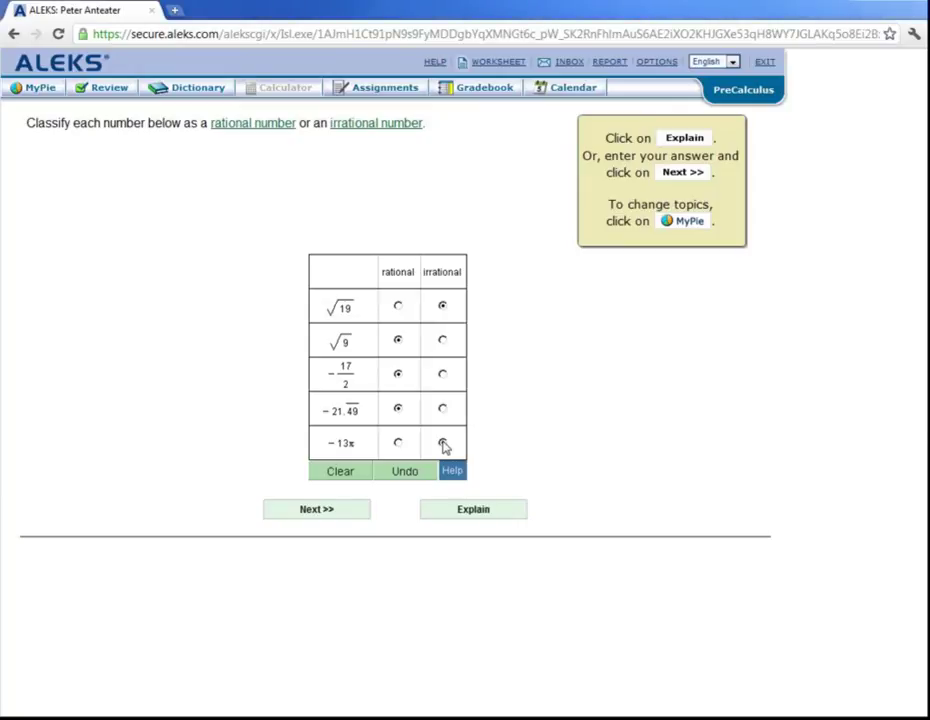
left_click(443, 443)
Submit the classification, get 'Good! Practice again', and load a new problem with √21, 13/14, √16, −16π, −78.56
left_click(333, 513)
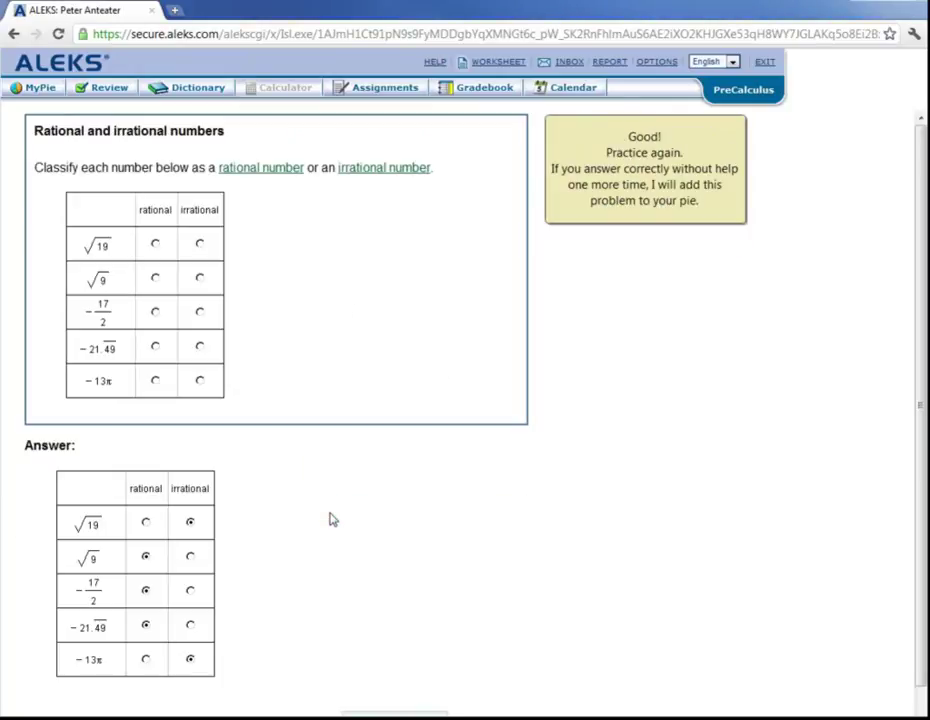
mouse_move(560, 220)
left_mouse_down()
mouse_move(681, 149)
mouse_move(596, 133)
mouse_move(533, 181)
left_mouse_up()
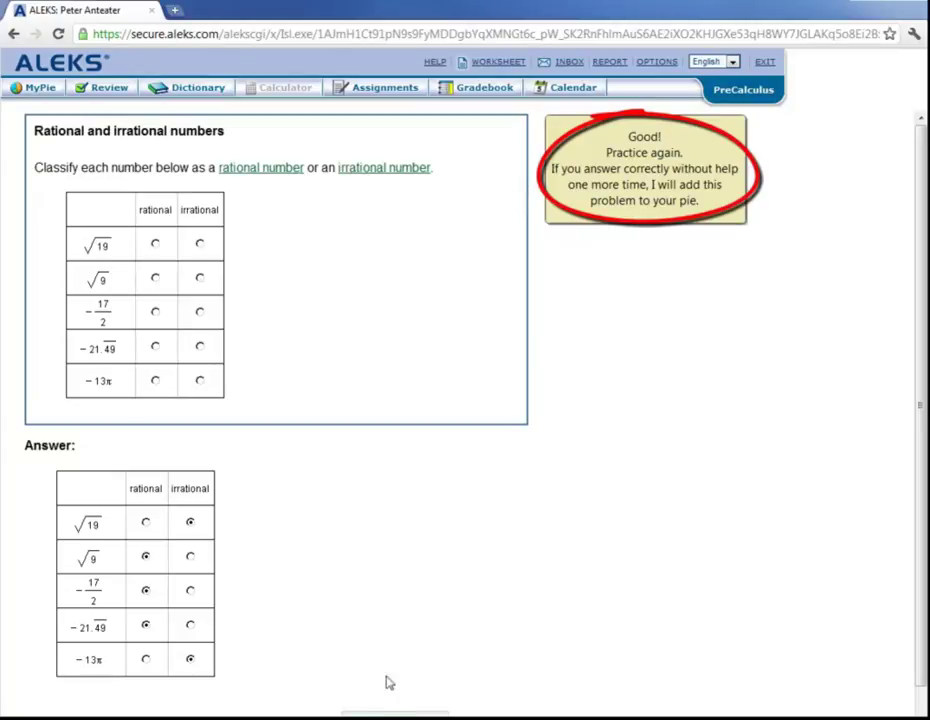
left_click(394, 714)
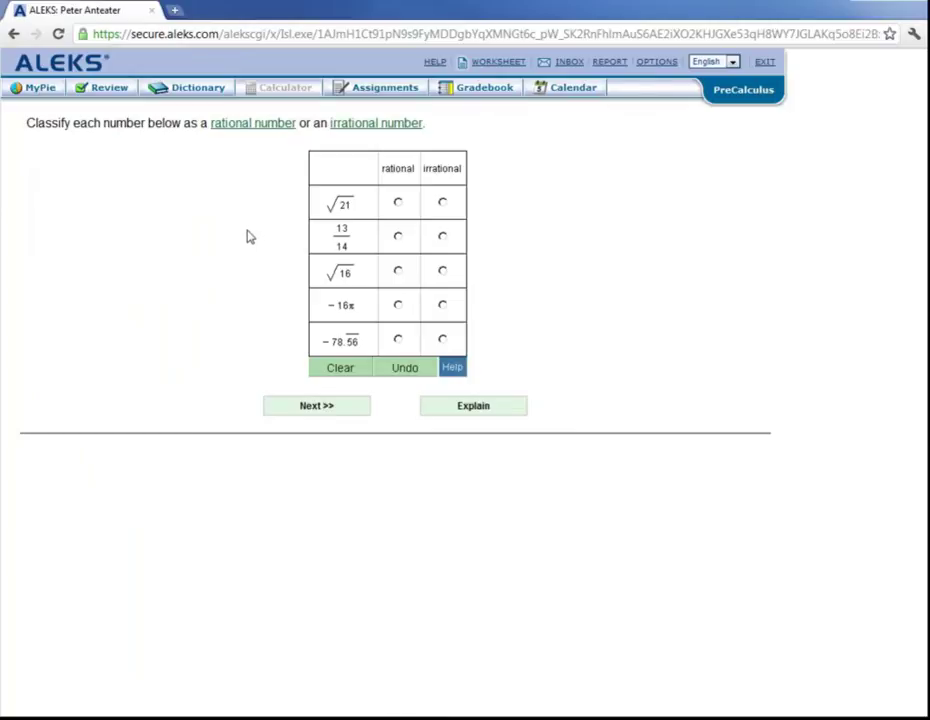
Mark √21 and −16π irrational, and 13/14, √16 and −78.56 rational
left_click(443, 203)
left_click(397, 237)
left_click(398, 272)
left_click(443, 305)
left_click(398, 340)
Submit the practice answers, then choose Done to return to the pie at 114 of 239 topics
left_click(320, 407)
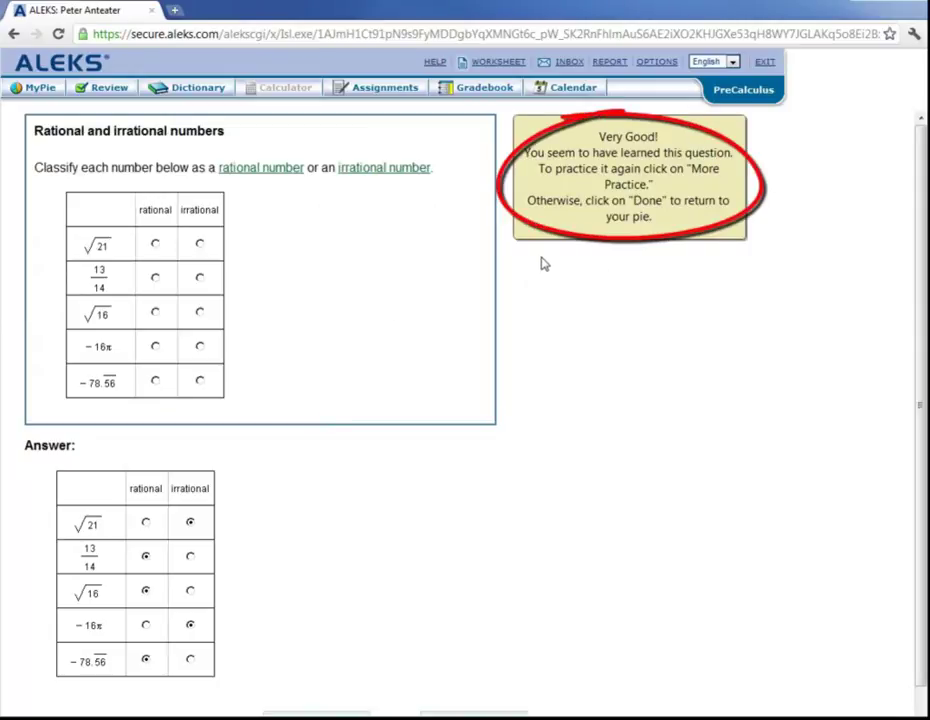
scroll(436, 426, "down", 1)
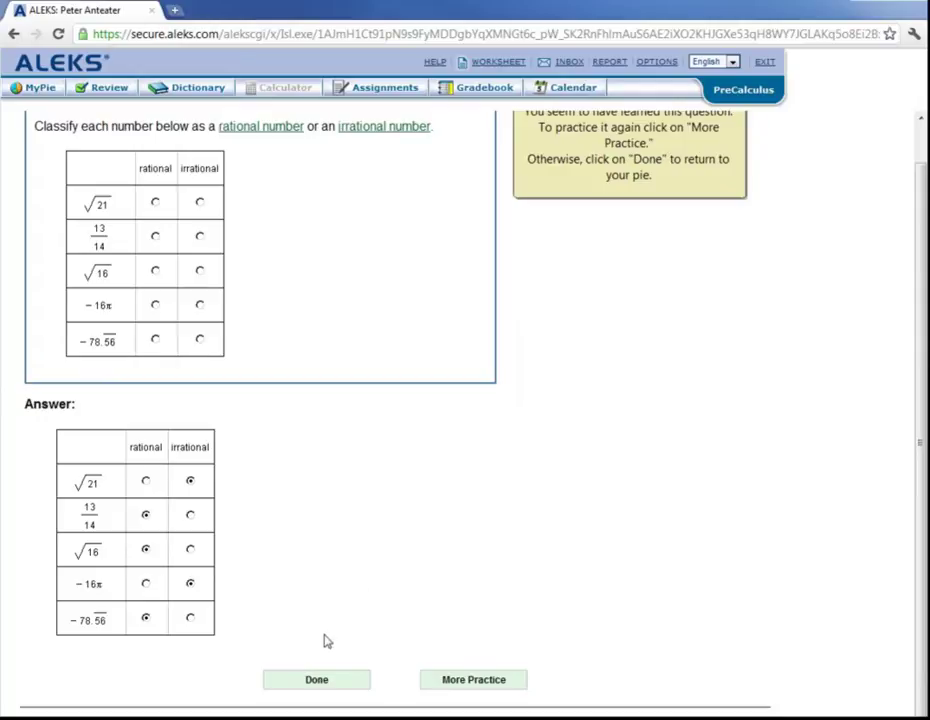
left_click(322, 682)
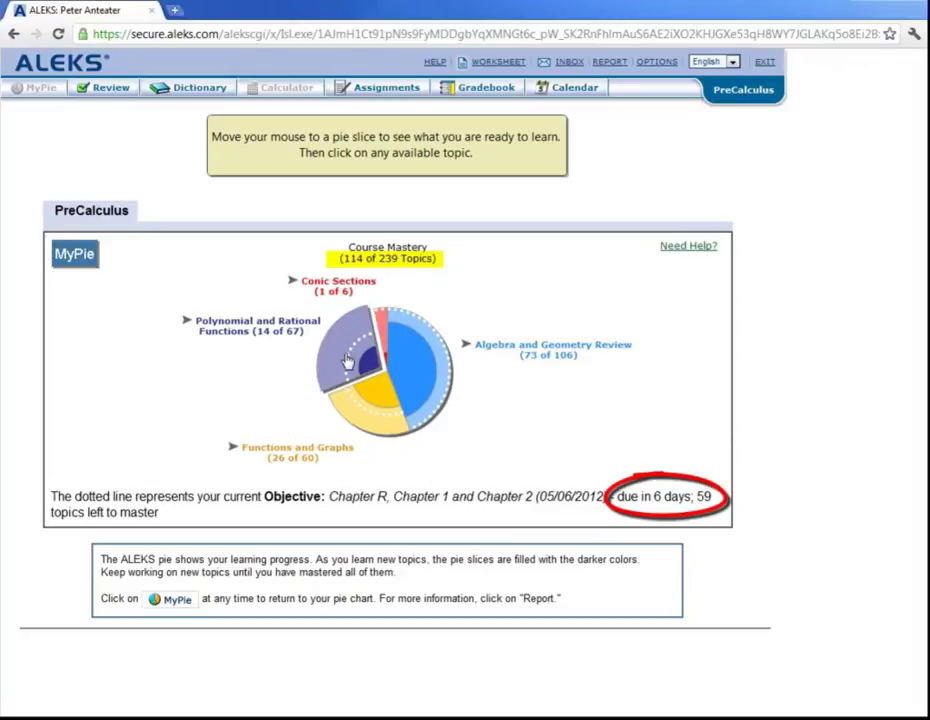
Show the ready-to-learn Polynomial and Rational Functions topics, such as Discriminant of a quadratic equation
mouse_move(353, 360)
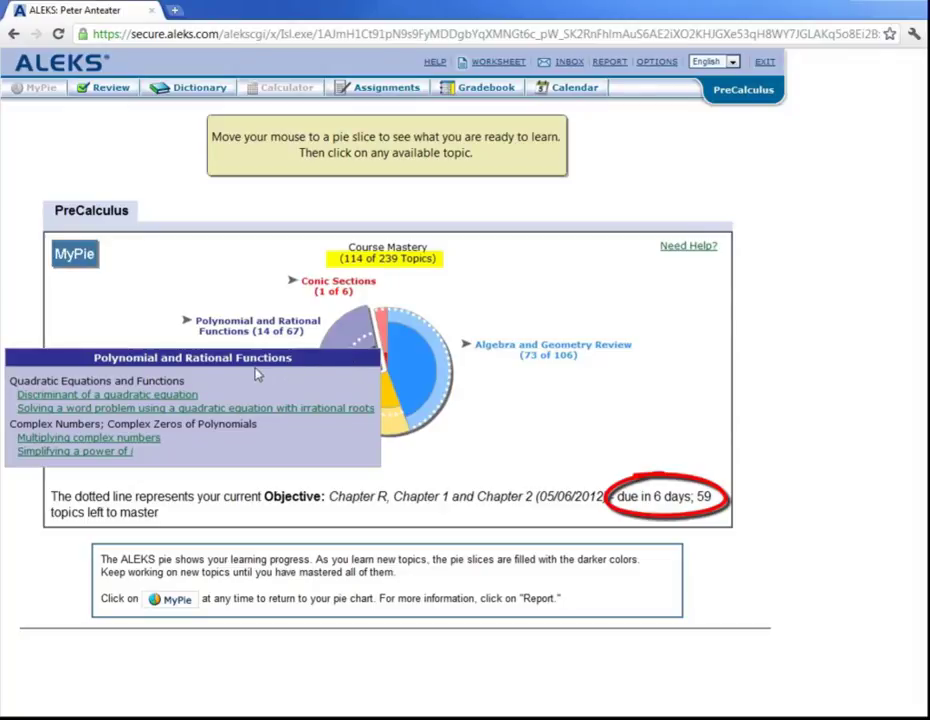
Start 'Discriminant of a quadratic equation' and view its explanation: discriminant 52, 2 real solutions
left_click(161, 396)
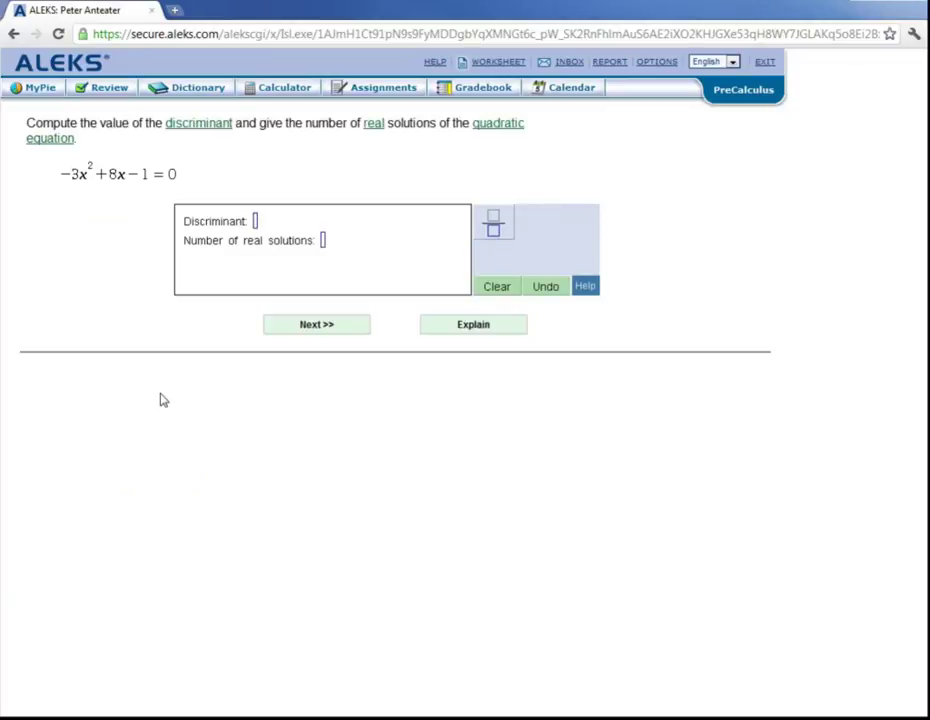
left_click(464, 328)
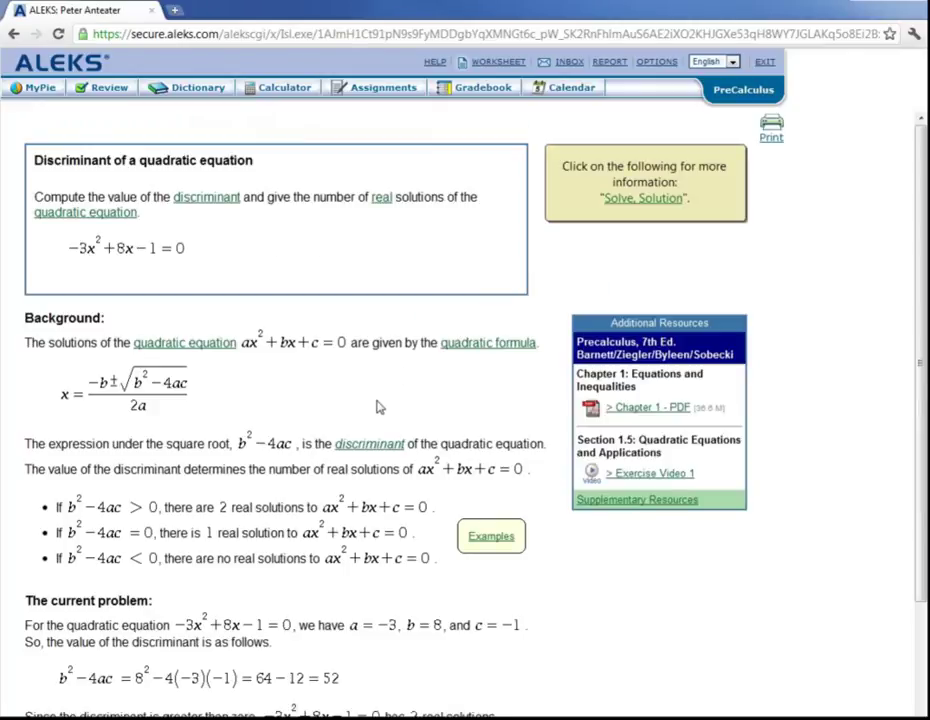
scroll(380, 407, "down", 3)
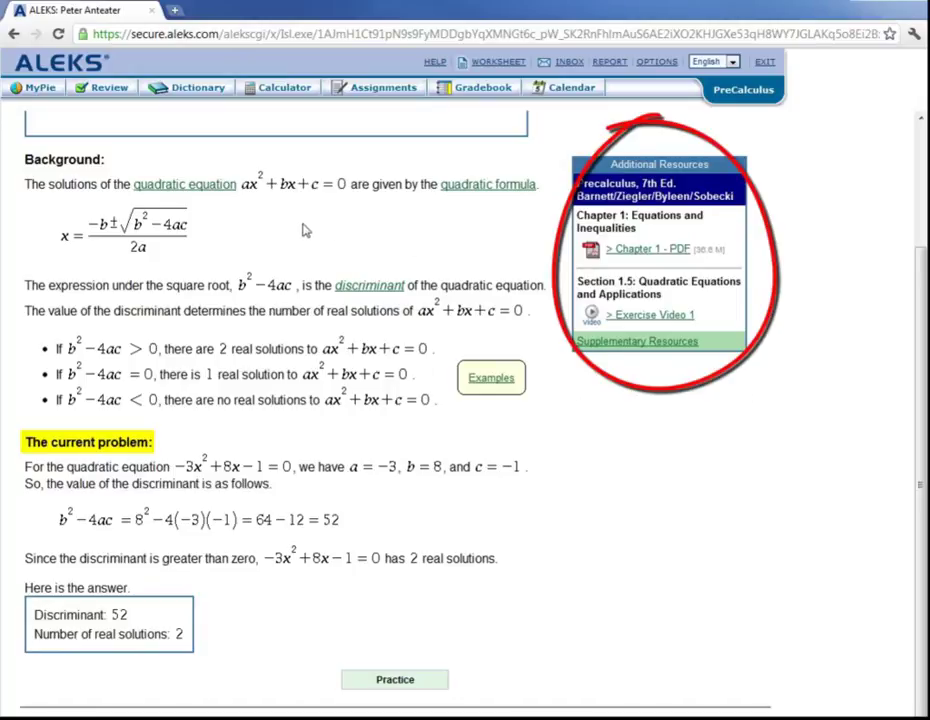
Look up 'quadratic equation' in the dictionary, read through the entry, and close it
left_click(198, 189)
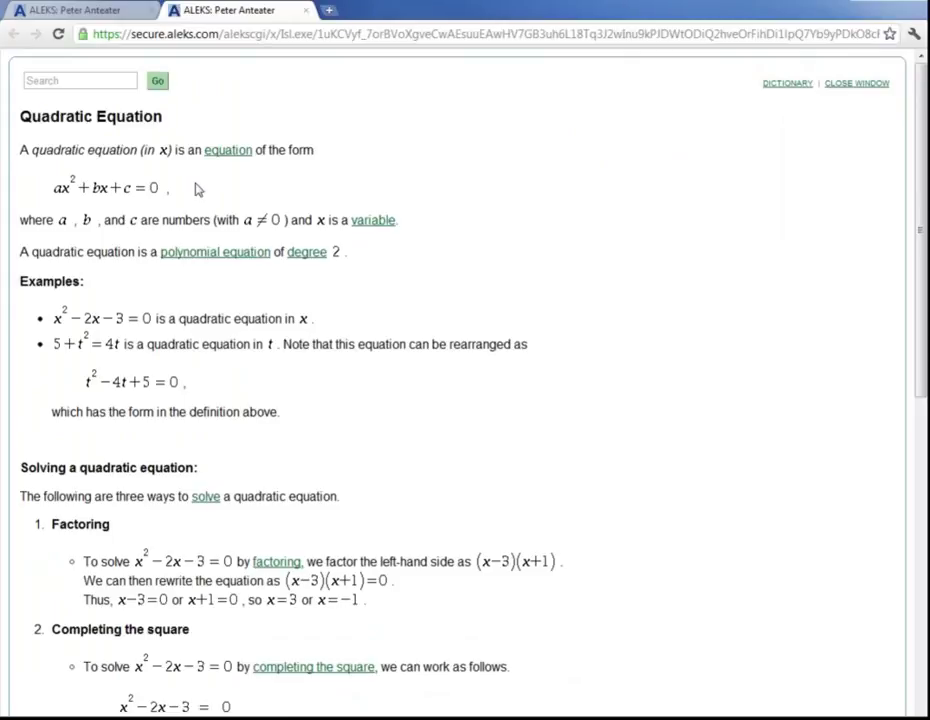
scroll(198, 189, "down", 2)
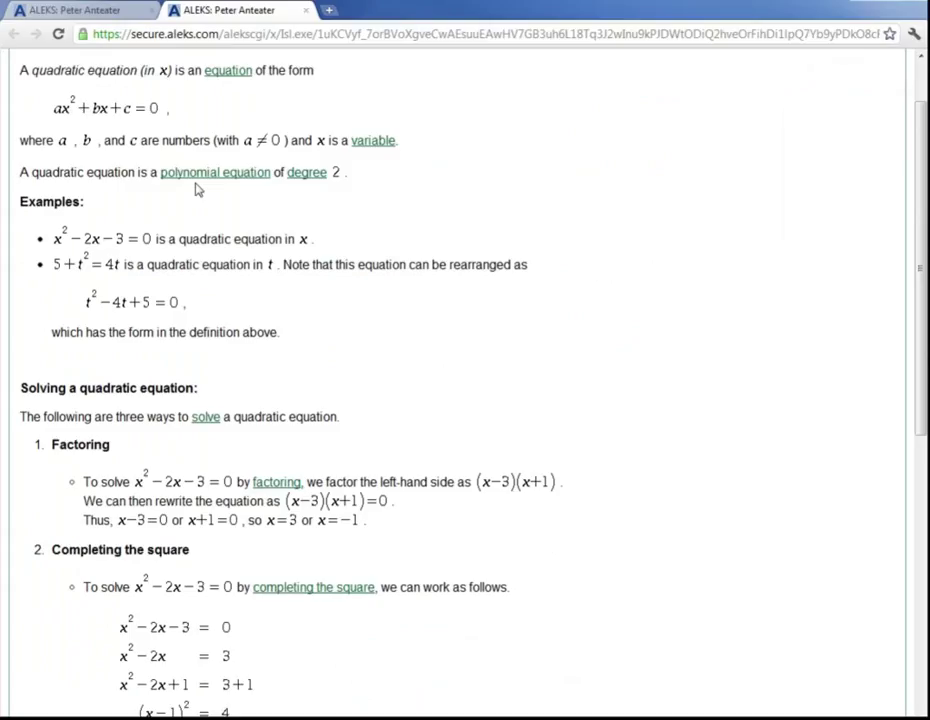
scroll(198, 189, "down", 4)
scroll(198, 189, "down", 5)
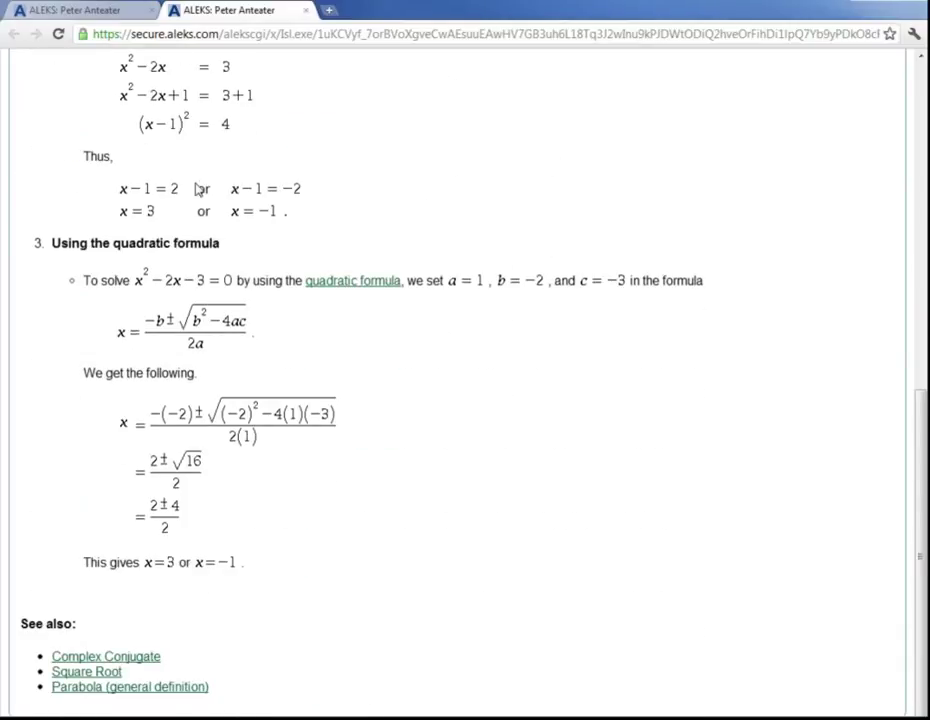
scroll(198, 189, "up", 7)
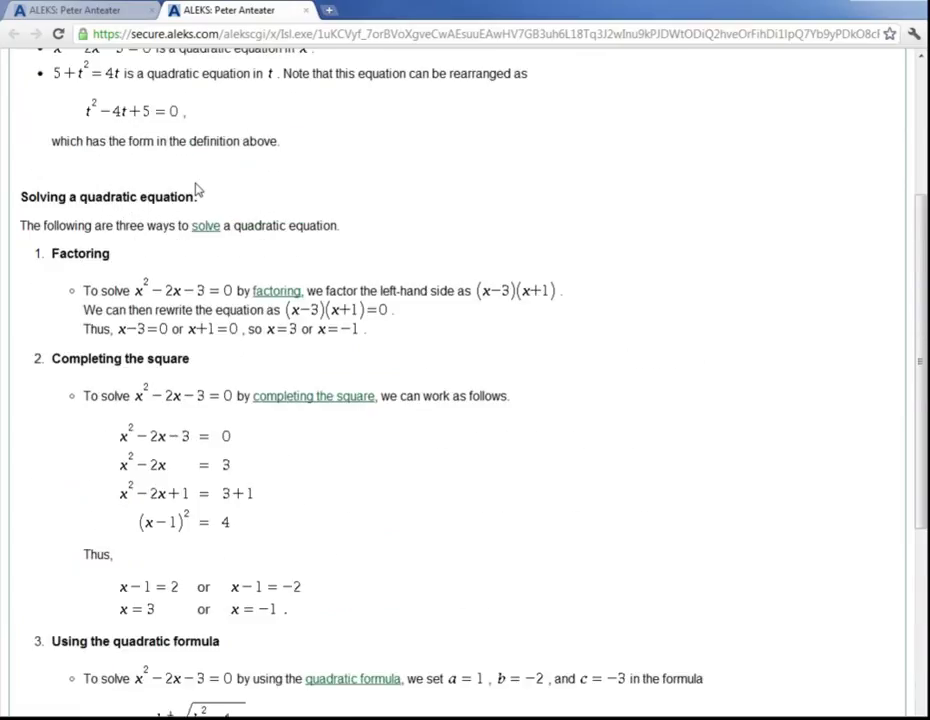
scroll(198, 189, "up", 2)
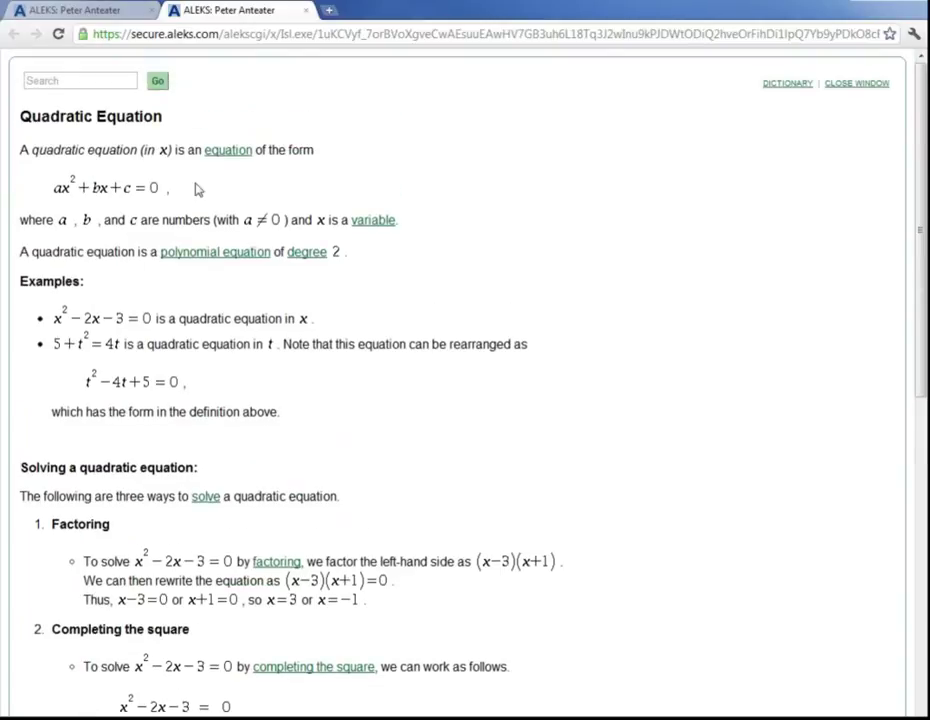
left_click(851, 84)
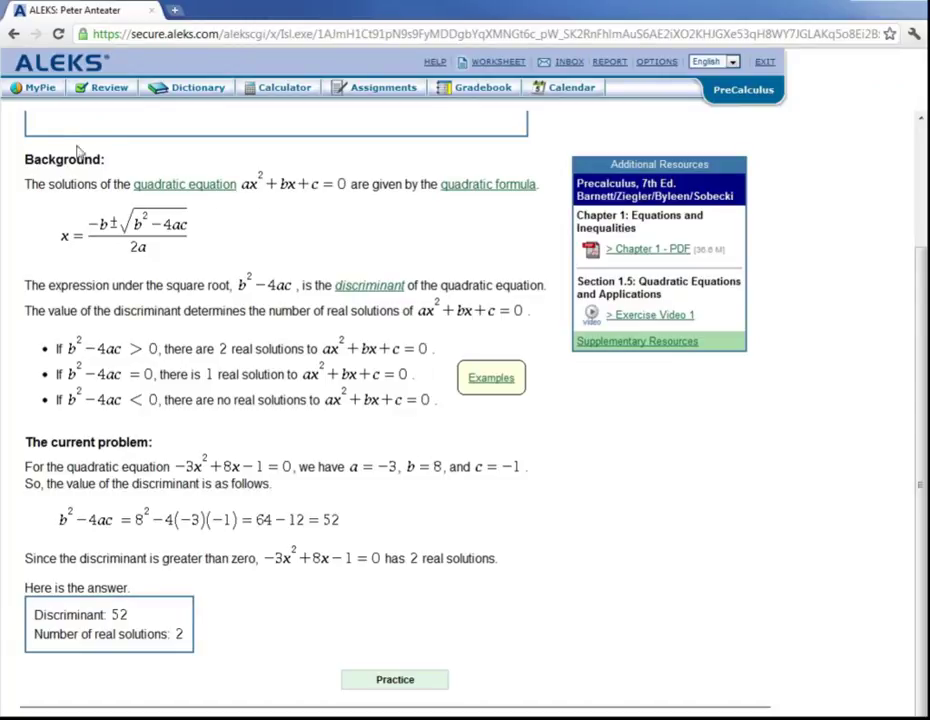
Return to MyPie and view topic popups for the Functions and Graphs and Algebra and Geometry Review slices
left_click(33, 90)
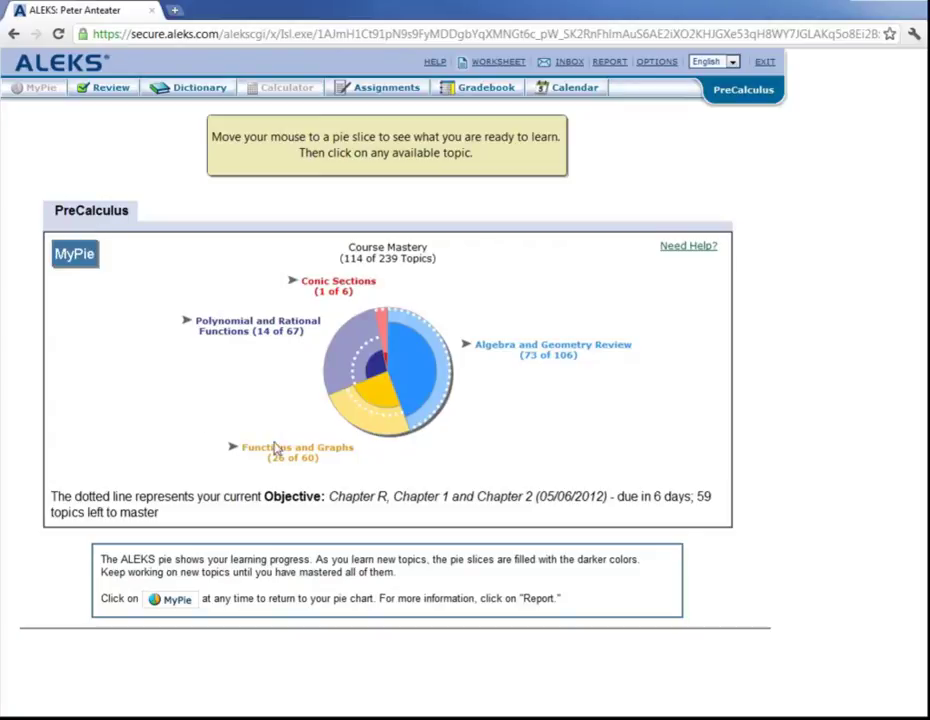
mouse_move(365, 428)
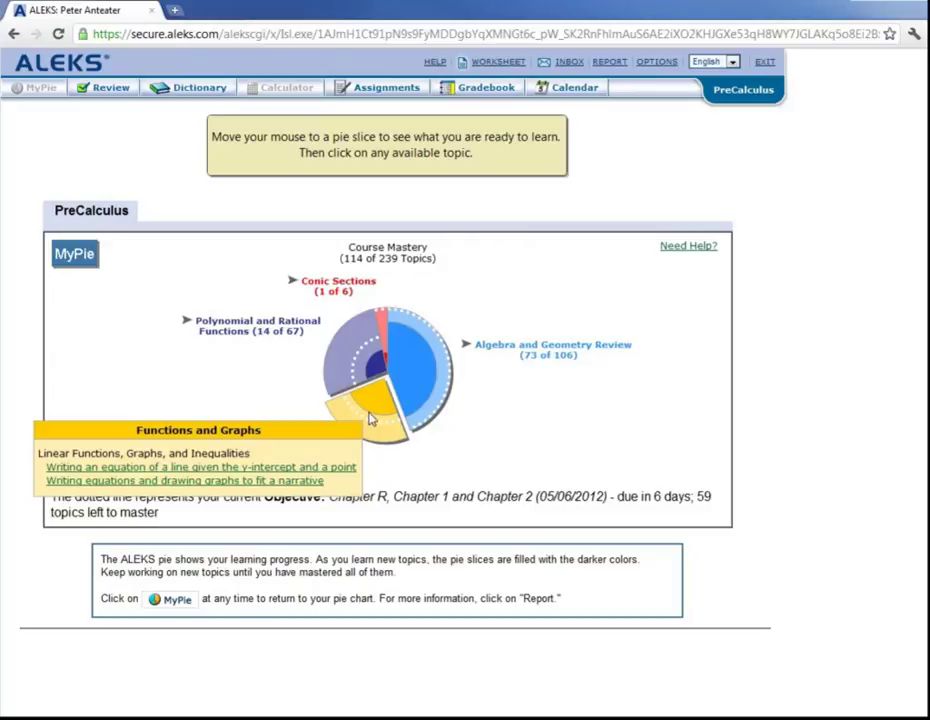
mouse_move(430, 382)
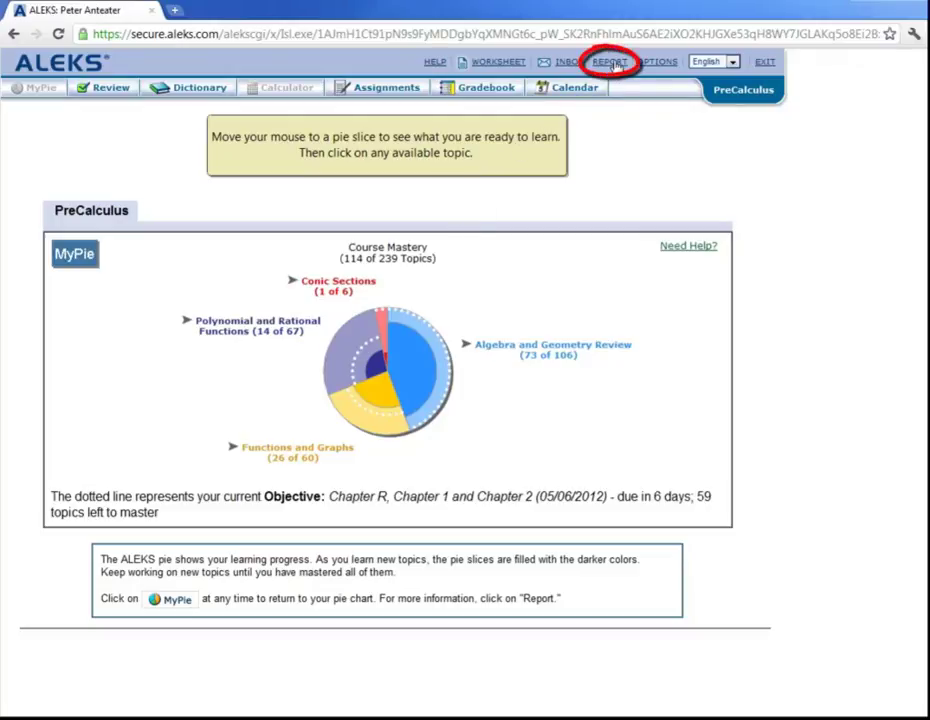
Review the 04/30/2012 Pie Report down to the assessment History, then return to the top
left_click(612, 63)
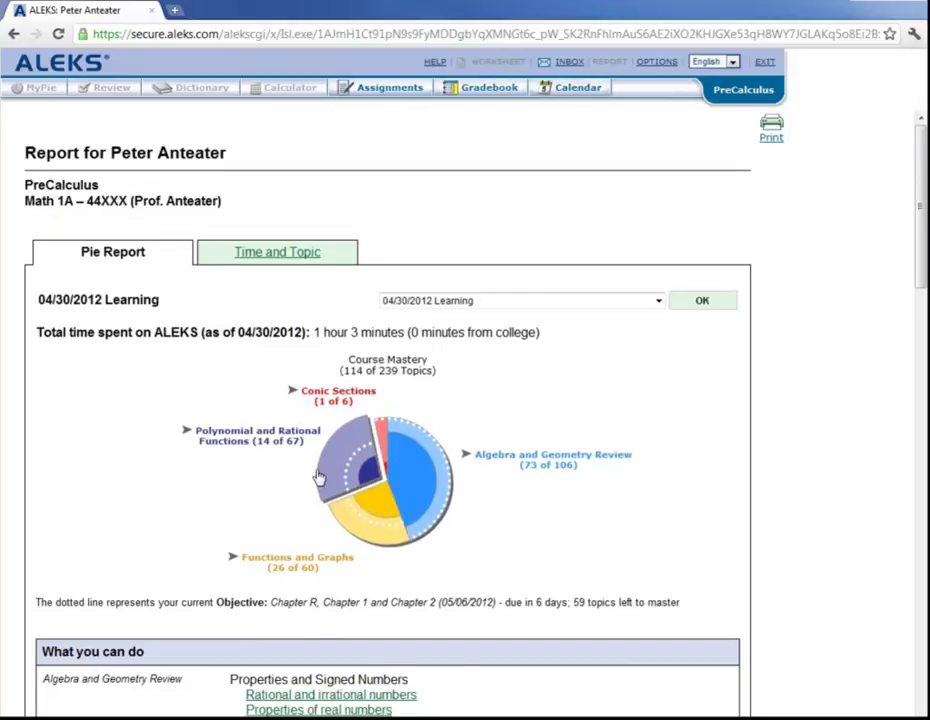
scroll(320, 478, "down", 5)
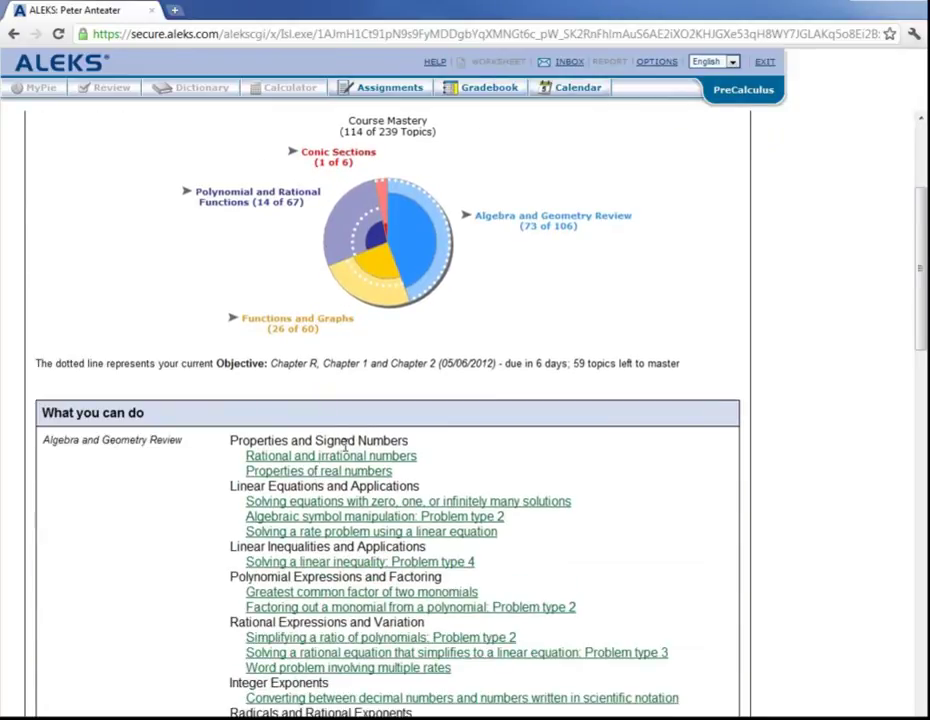
scroll(327, 462, "down", 3)
scroll(352, 447, "down", 7)
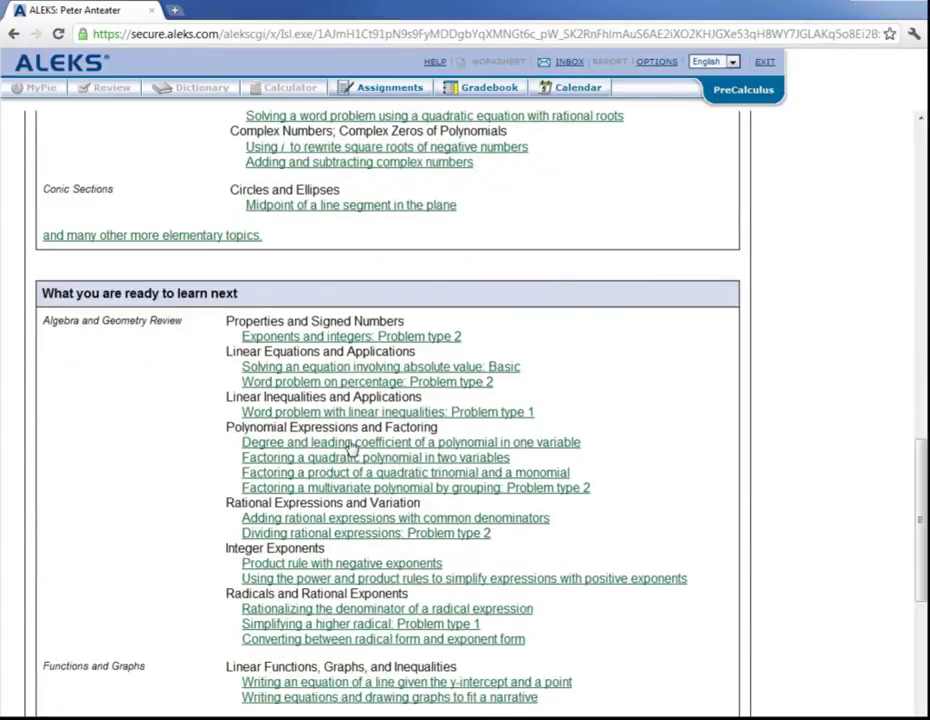
scroll(352, 447, "down", 3)
scroll(352, 447, "down", 2)
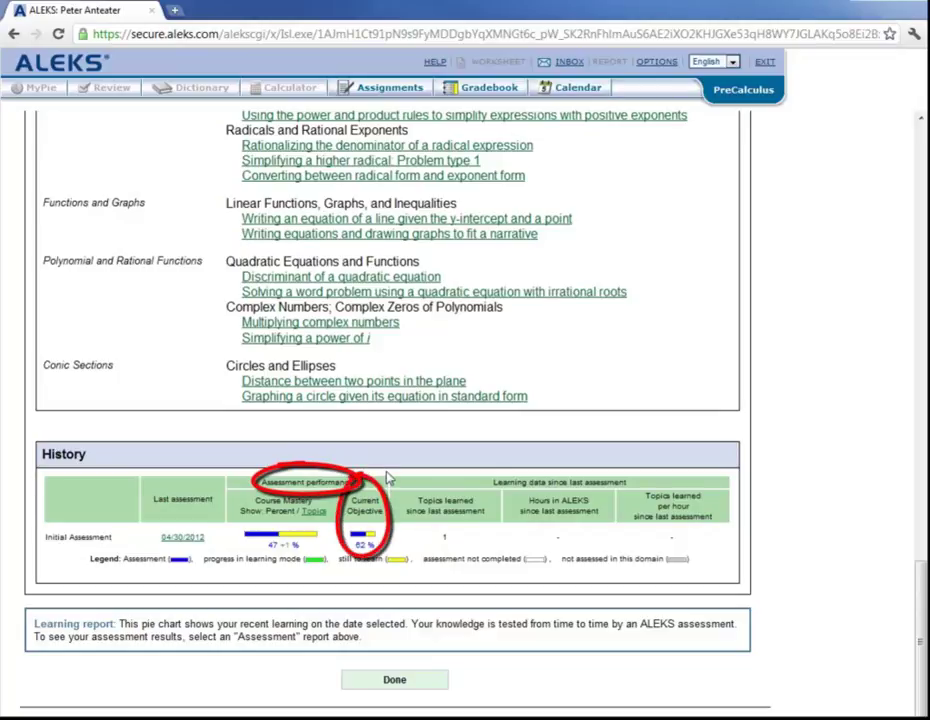
scroll(388, 478, "up", 4)
scroll(388, 478, "up", 10)
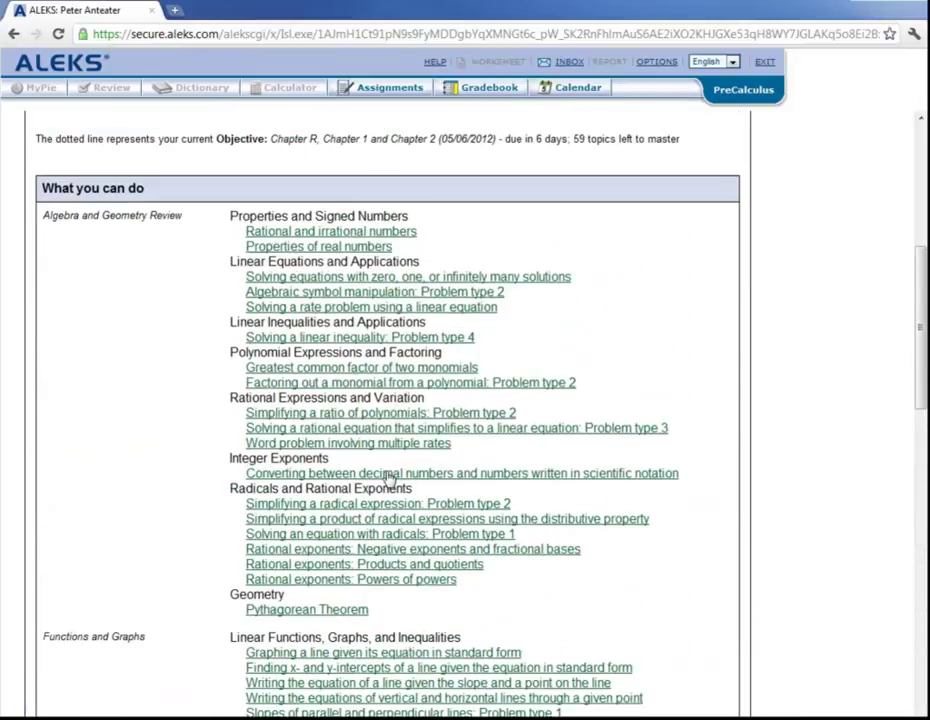
scroll(388, 478, "up", 2)
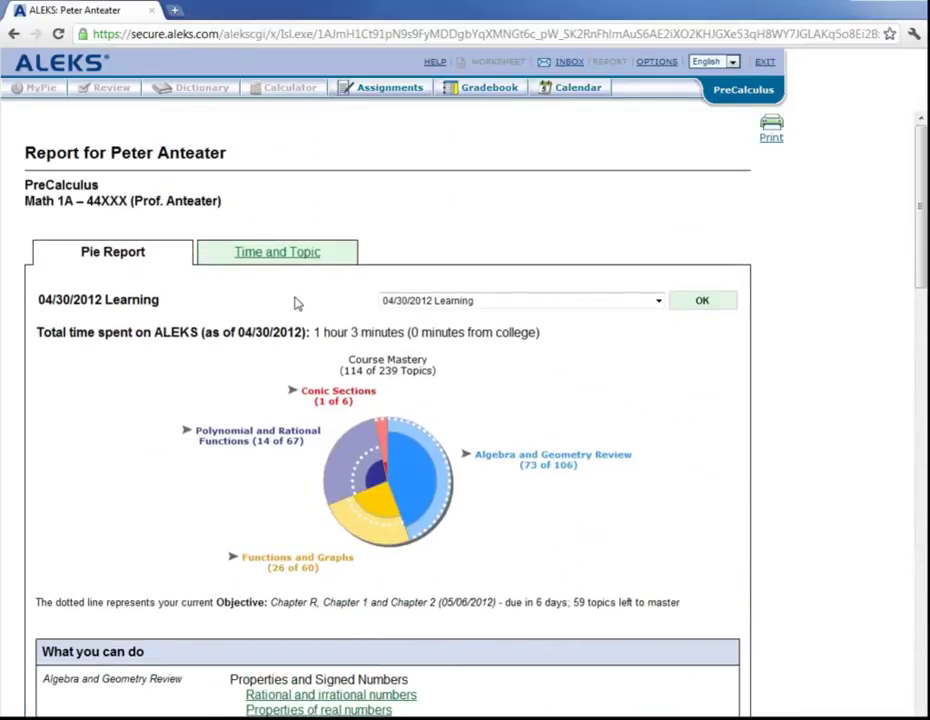
Check the Time and Topic table of daily time and topics mastered, then close the report
left_click(274, 254)
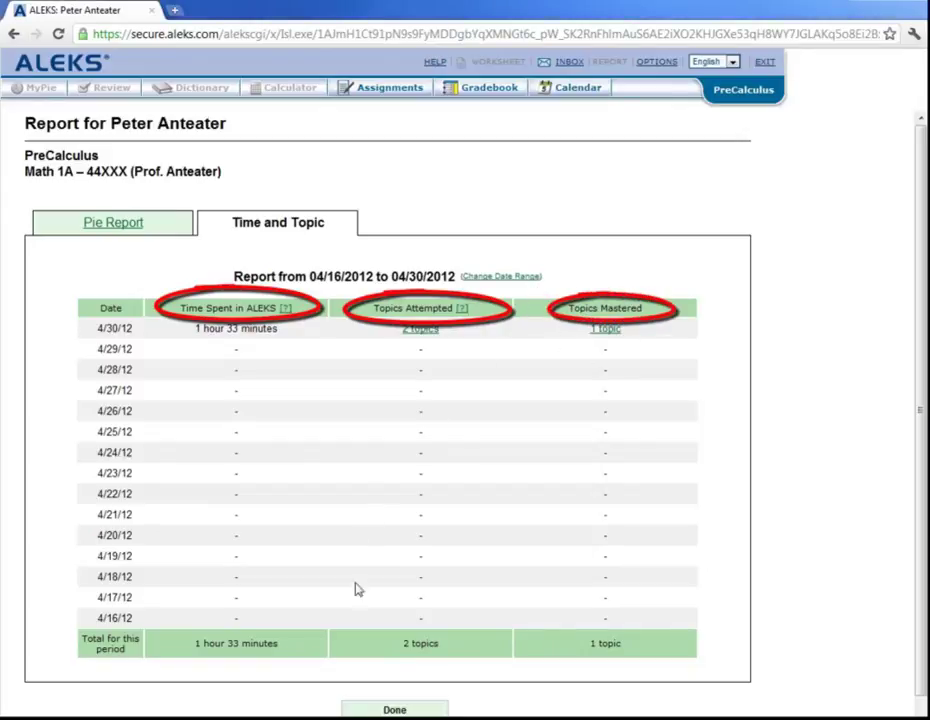
left_click(381, 711)
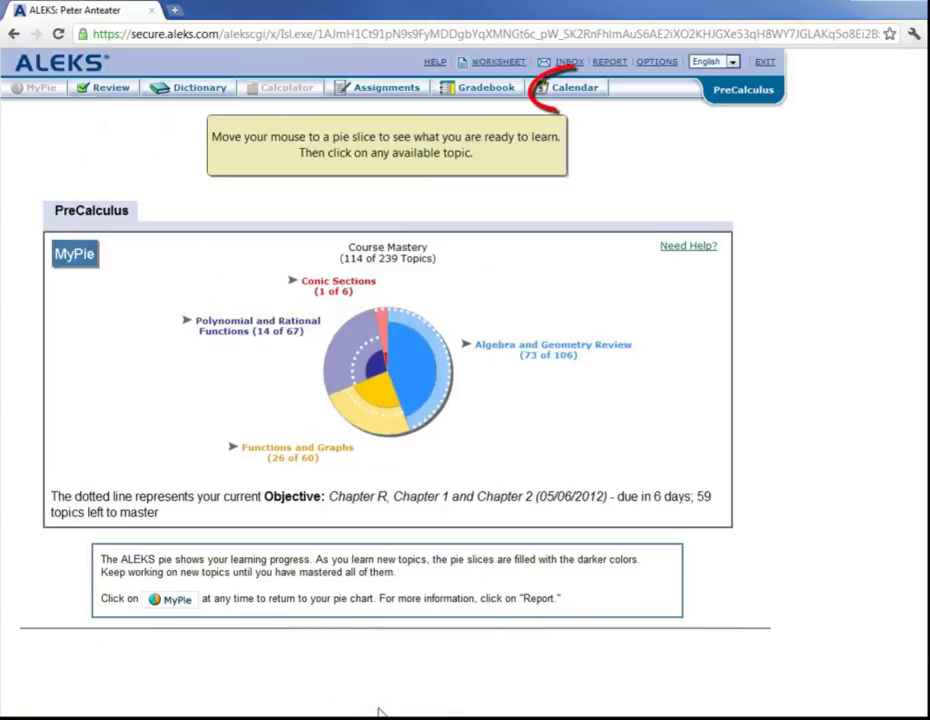
Show the class calendar for June 2012, with the Final Exam on June 8
left_click(577, 93)
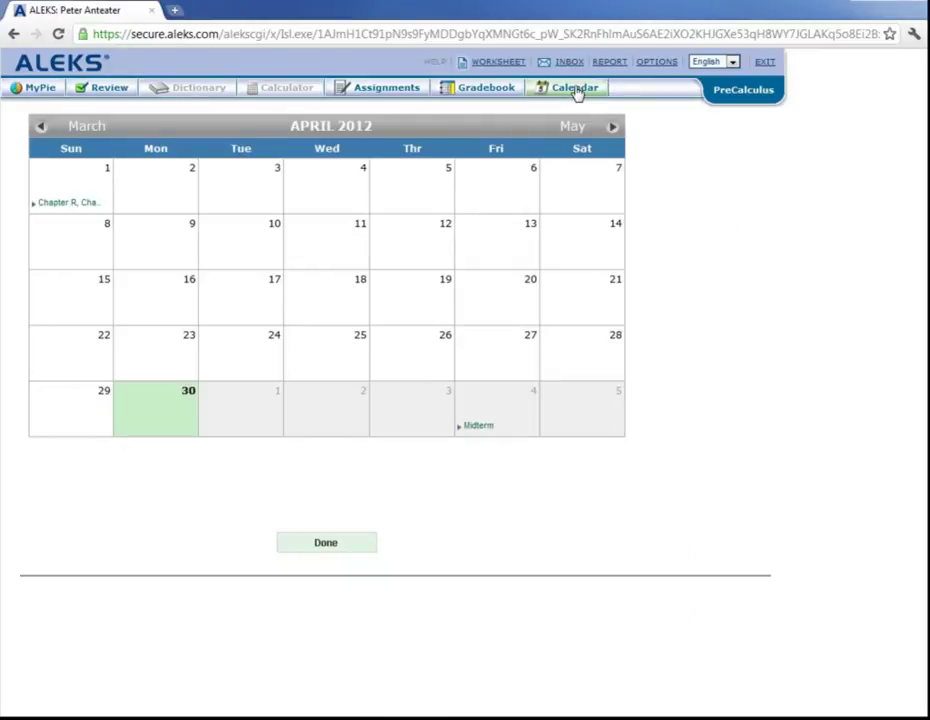
left_click(612, 130)
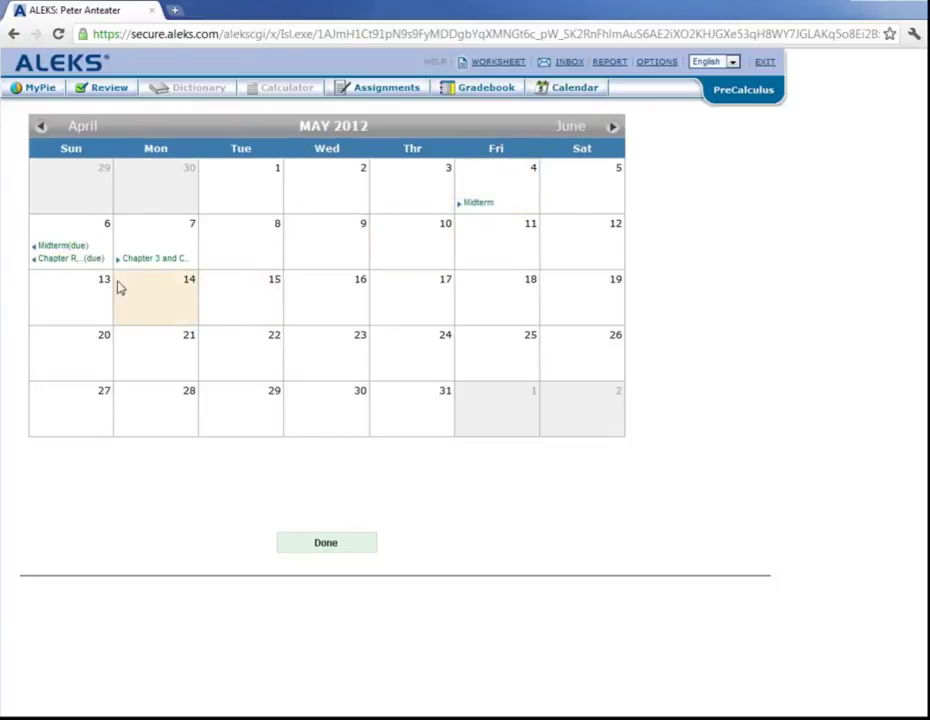
left_click(613, 130)
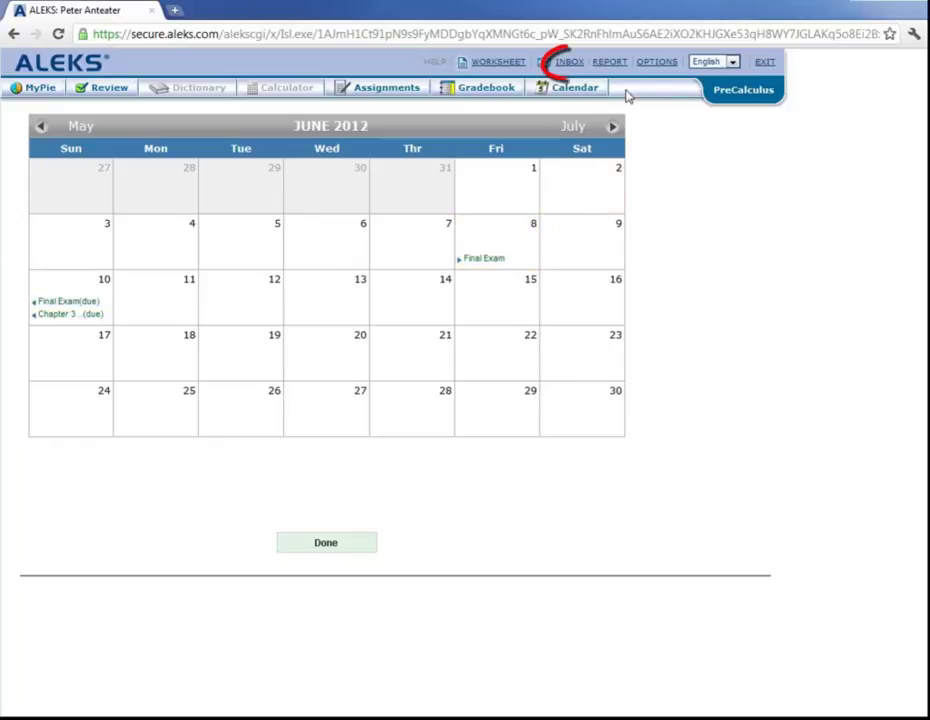
Compose a new inbox message addressed to ALEKS Customer Support and the professor
left_click(567, 64)
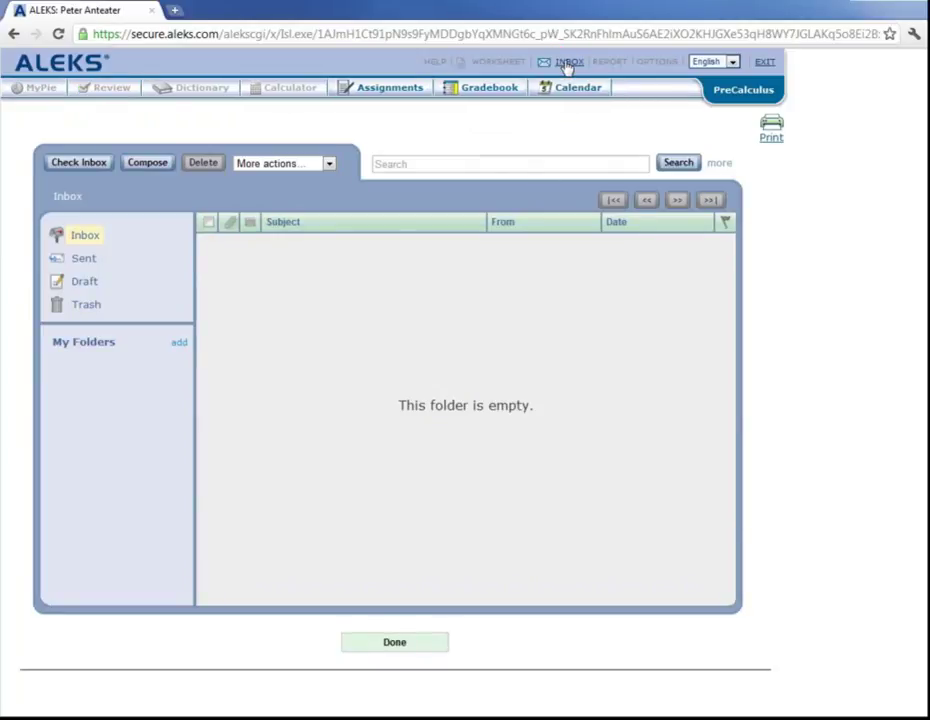
left_click(146, 164)
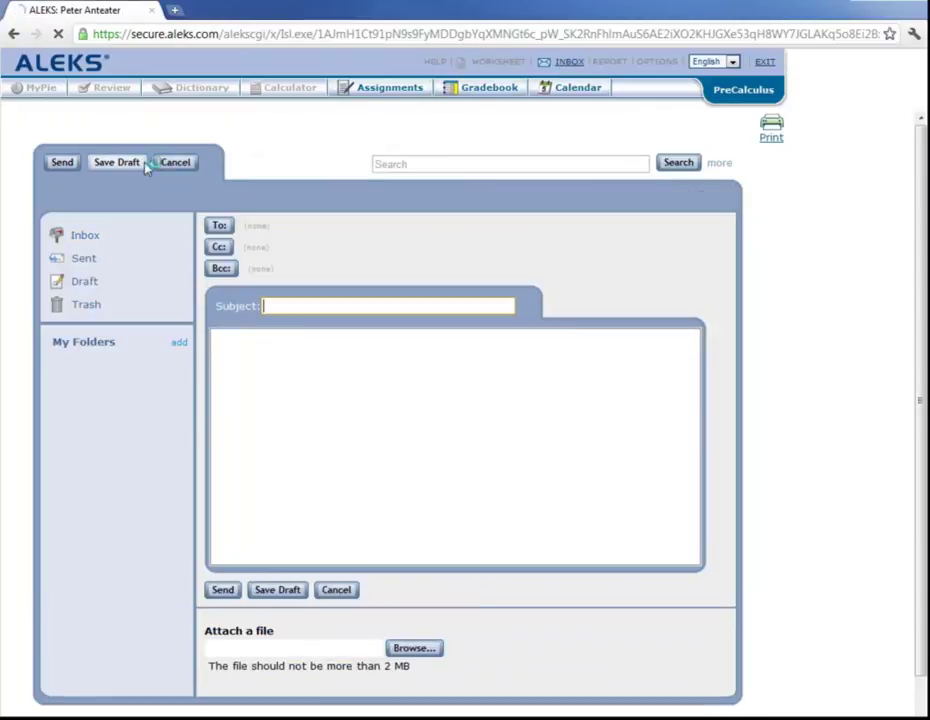
left_click(220, 228)
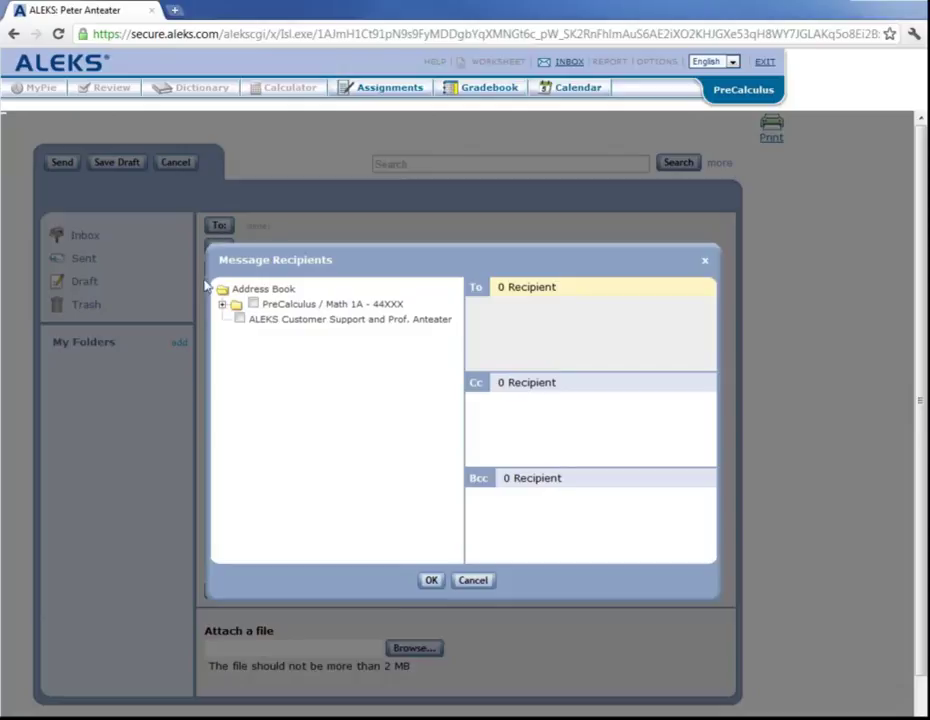
left_click(239, 319)
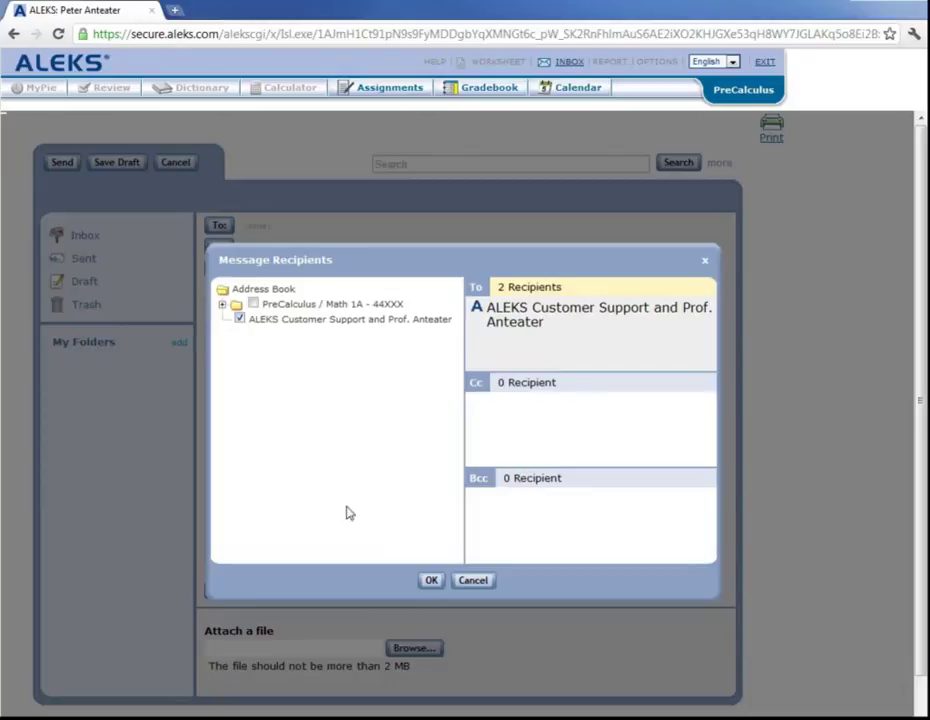
left_click(431, 580)
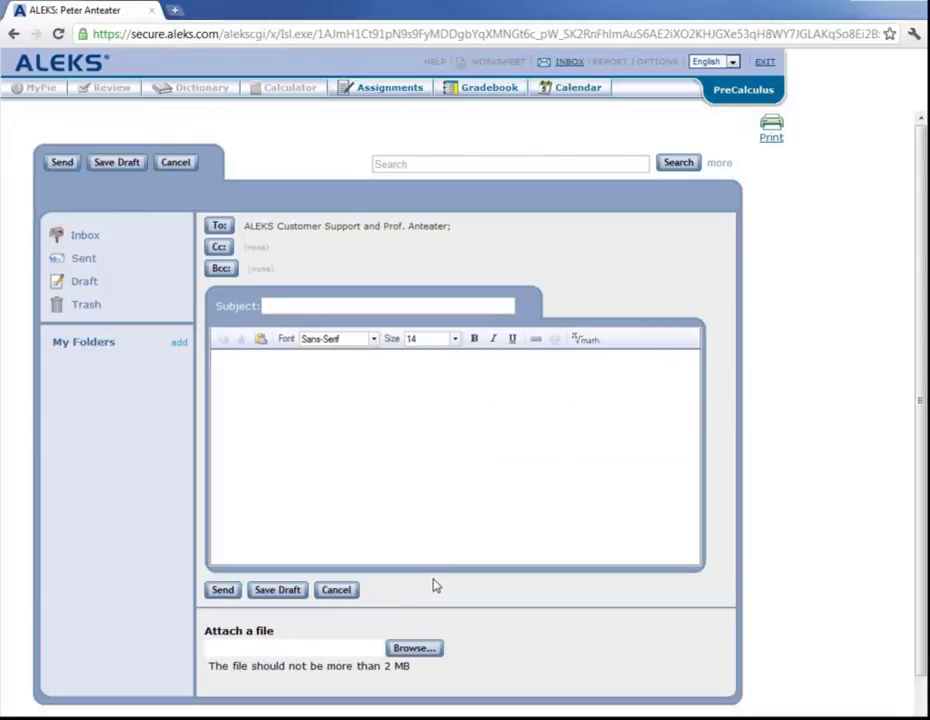